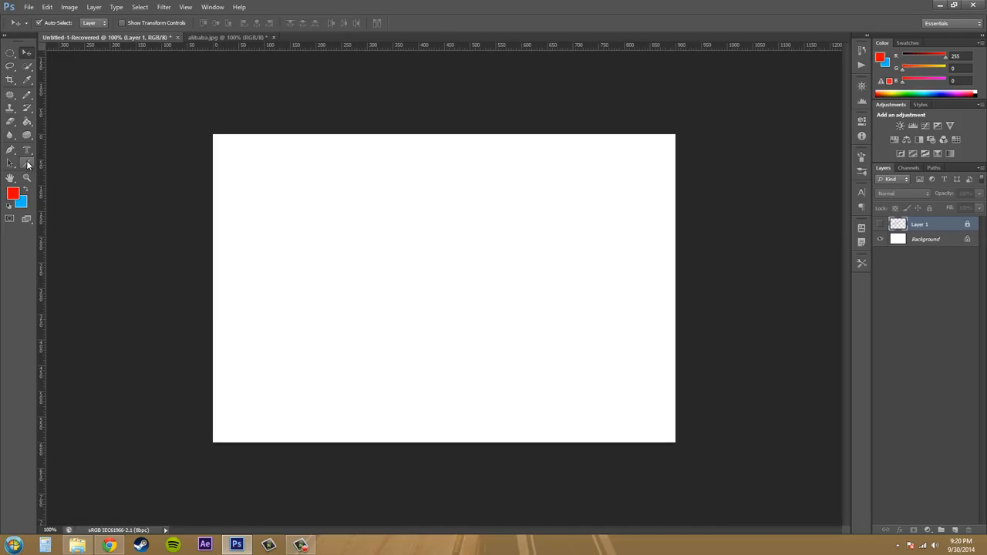
- Choose the Rectangle tool, then make Layer 1 visible and unlock it for drawing
click(28, 162)
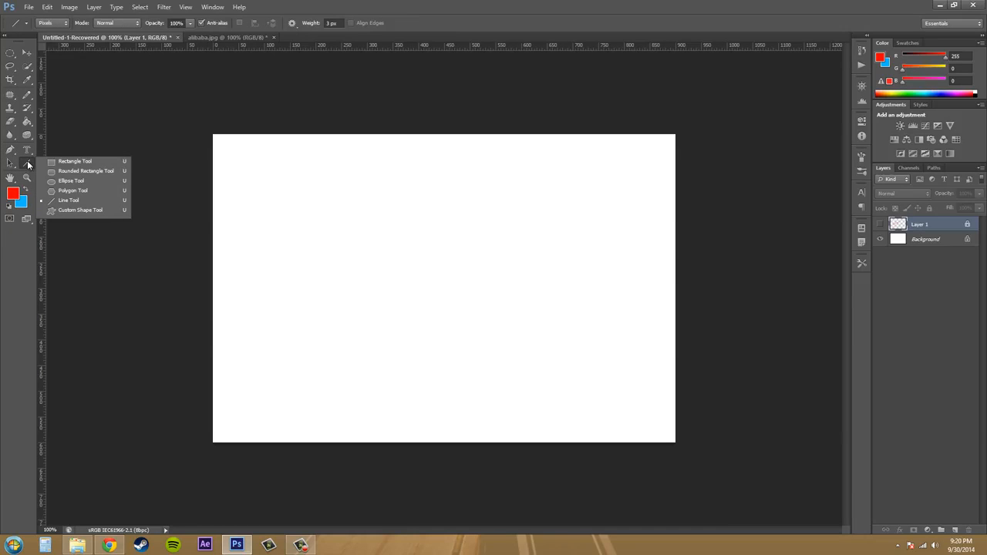
click(79, 162)
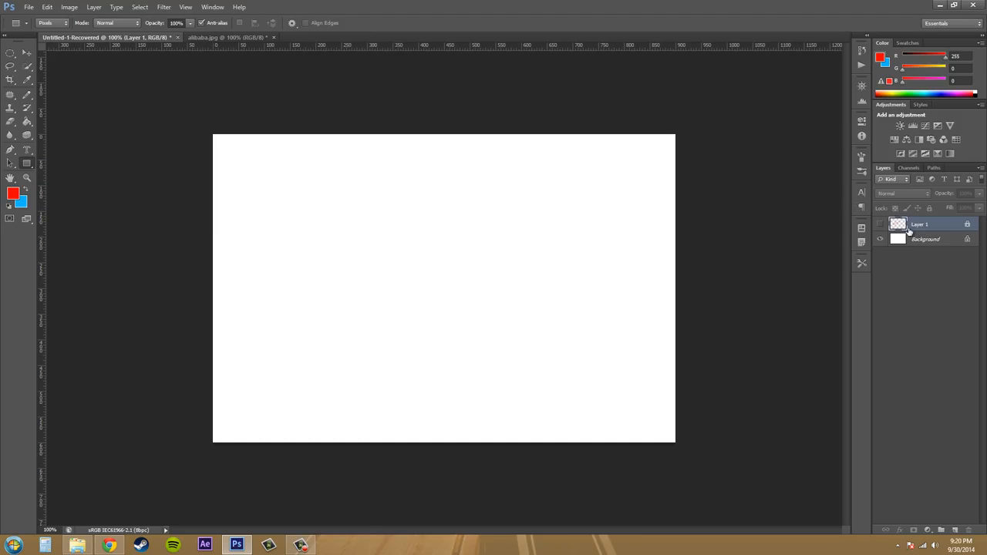
click(276, 177)
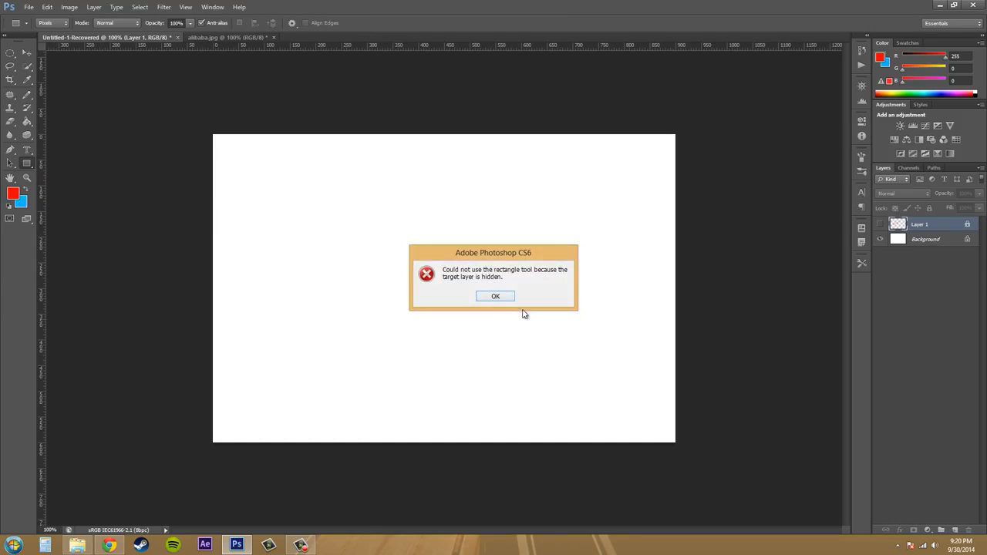
click(497, 296)
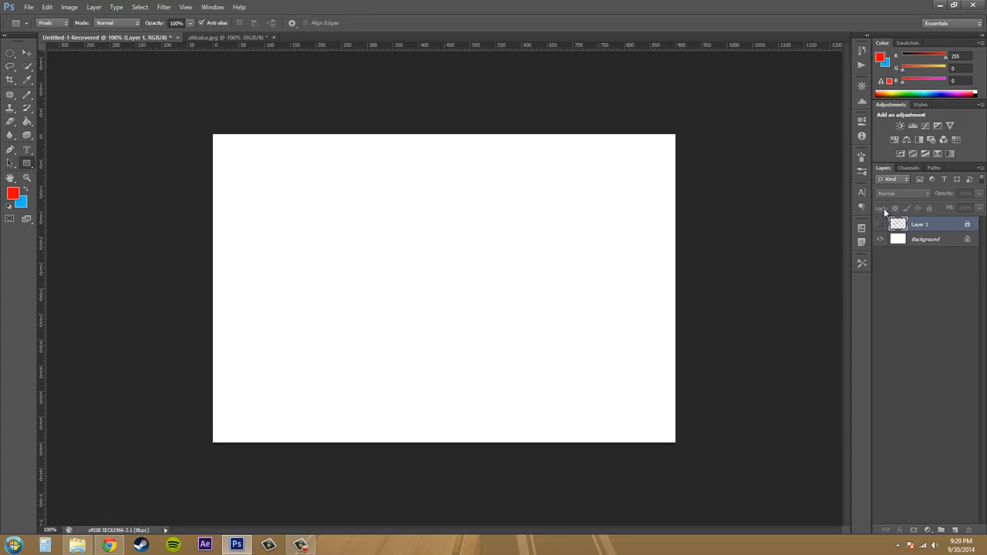
click(879, 224)
click(930, 208)
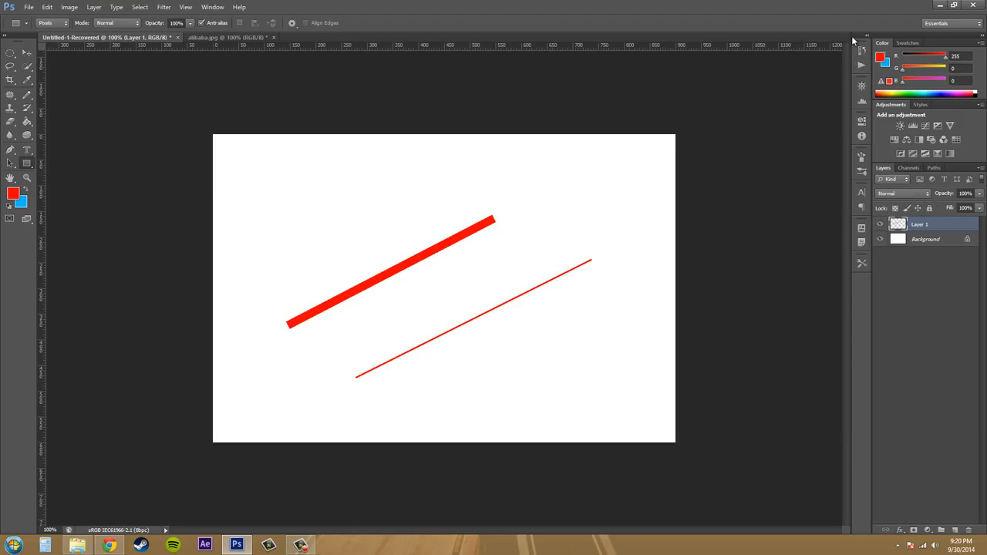
- Revert the document to its Untitled-1-Recovered history snapshot, clearing the red lines from Layer 1
click(861, 50)
click(780, 58)
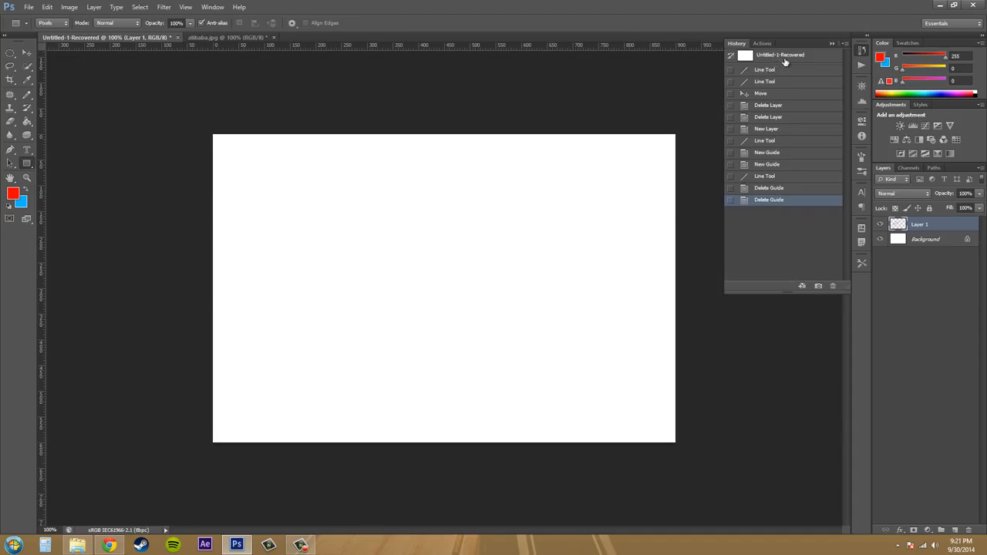
click(831, 44)
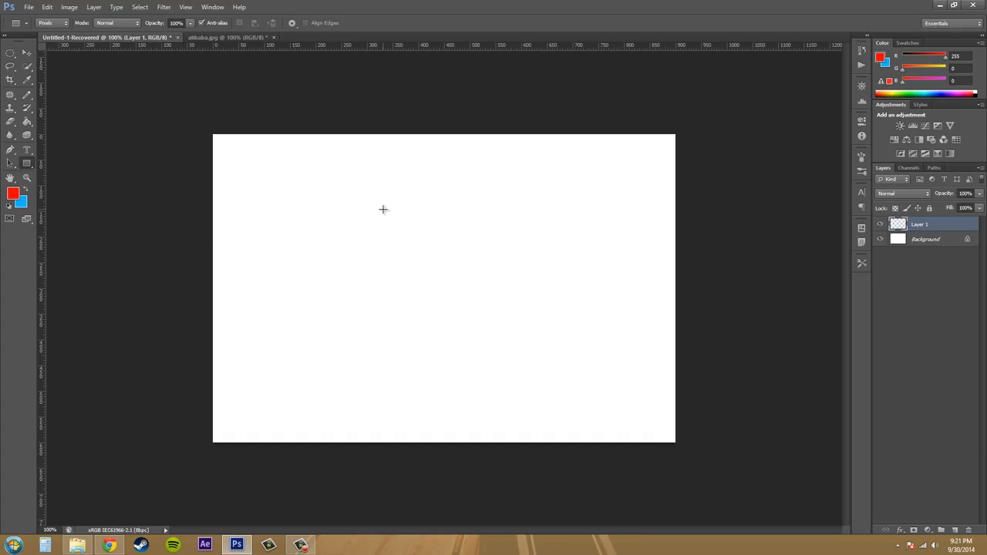
- Draw a large red rectangle in Pixels mode, swap foreground and background colours, and draw a blue rectangle of similar width below it
click(47, 23)
drag(285, 172, 511, 296)
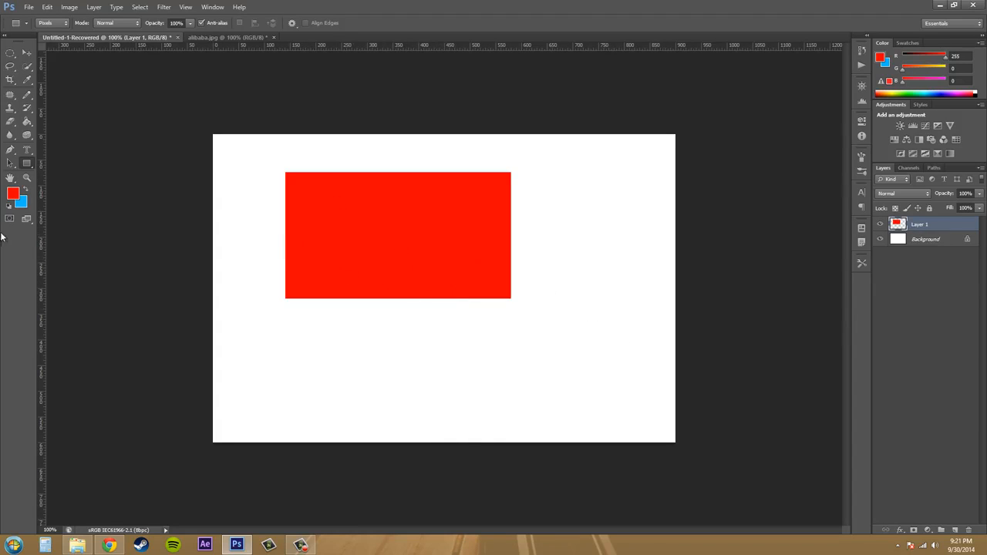
click(28, 191)
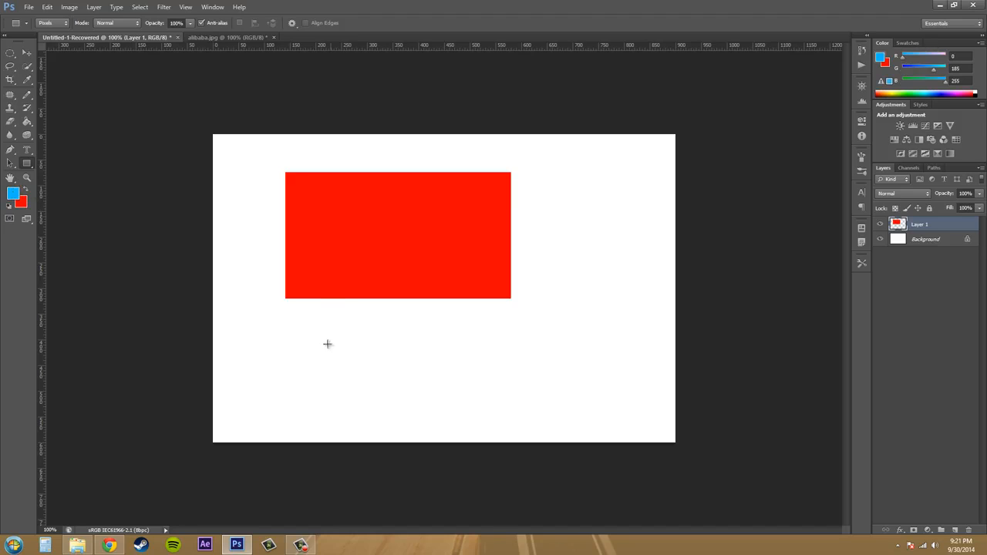
drag(285, 324, 513, 390)
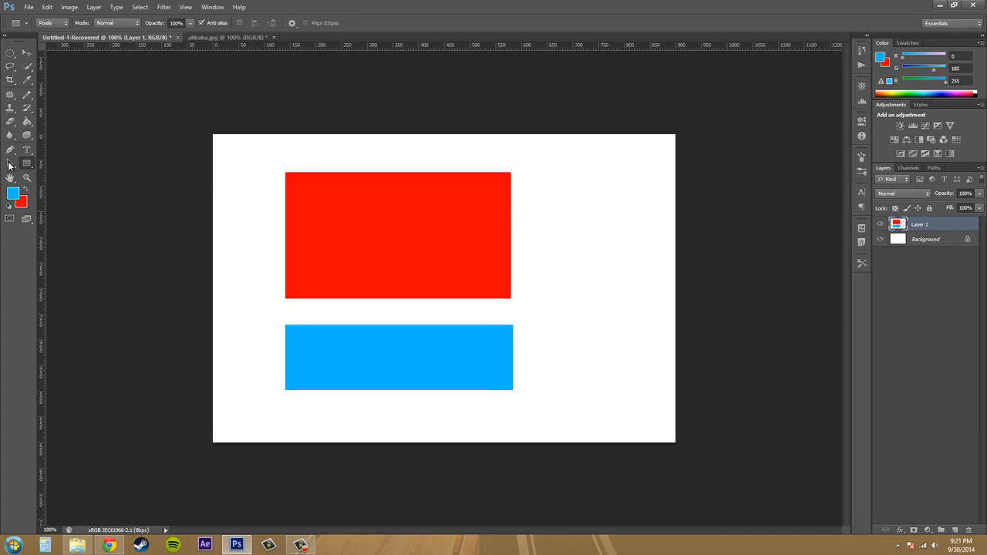
- Draw a small blue square with the Rectangle tool beside the red rectangle
click(28, 168)
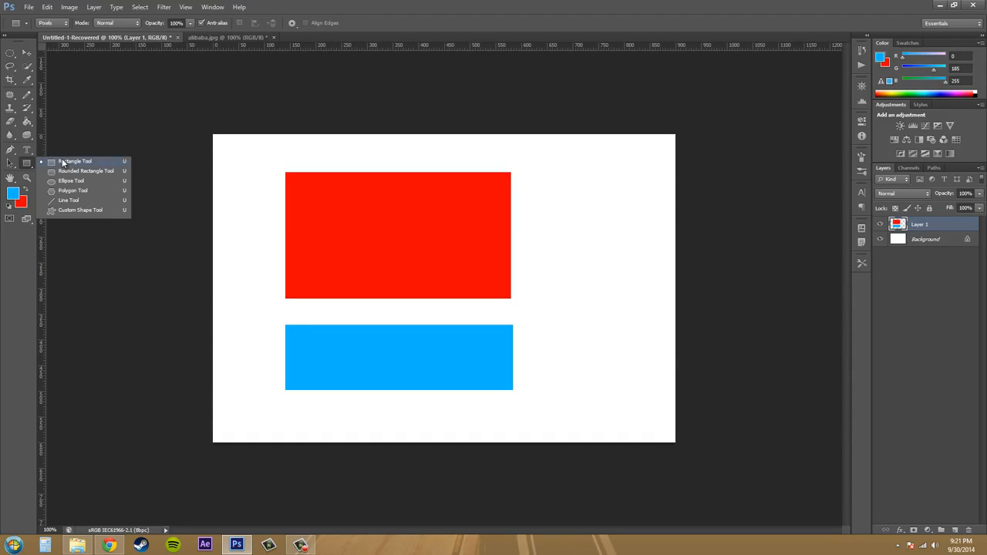
click(62, 160)
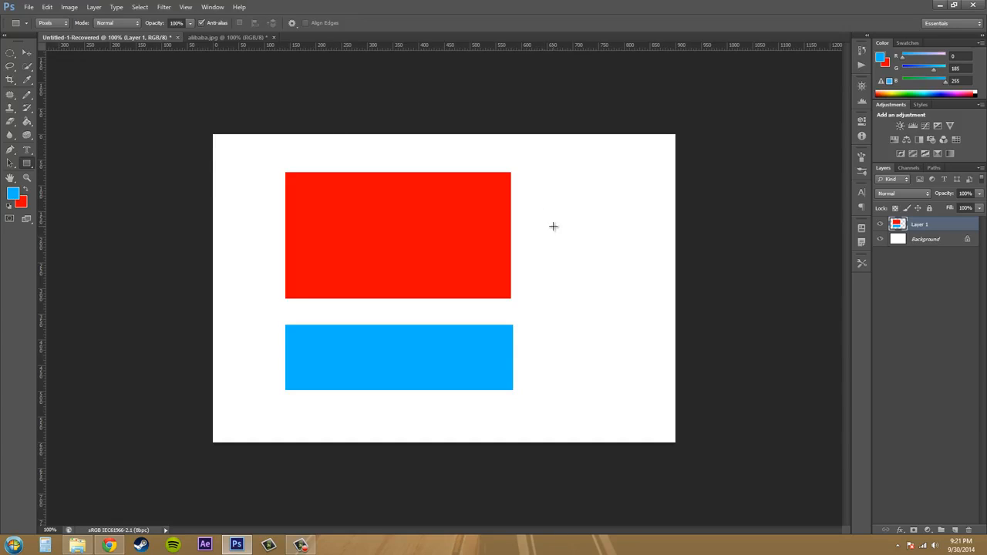
drag(535, 199, 612, 267)
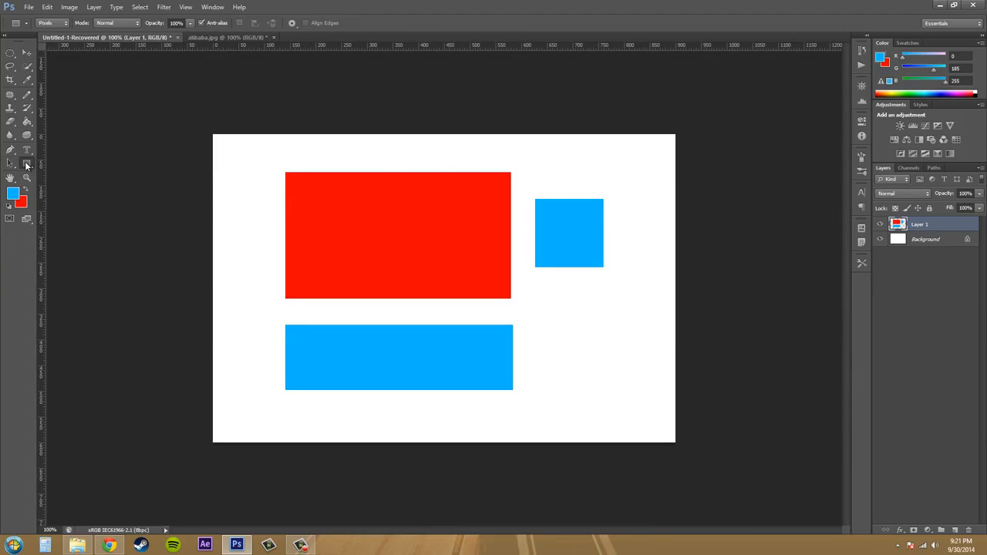
- Draw three blue rounded rectangles with a 10 px radius: inside the red rectangle, in the canvas's lower-right area, and above the blue square
click(27, 164)
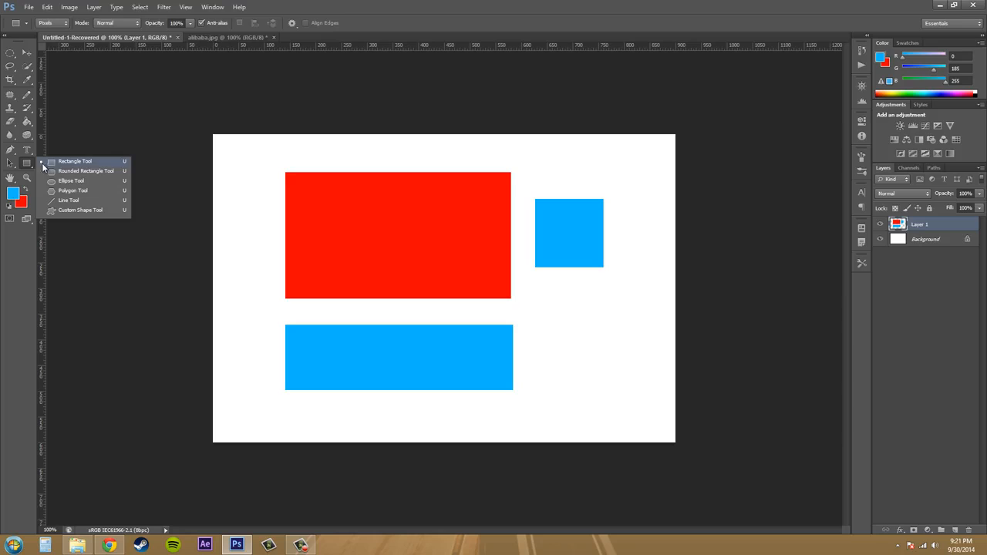
click(114, 170)
drag(311, 193, 493, 281)
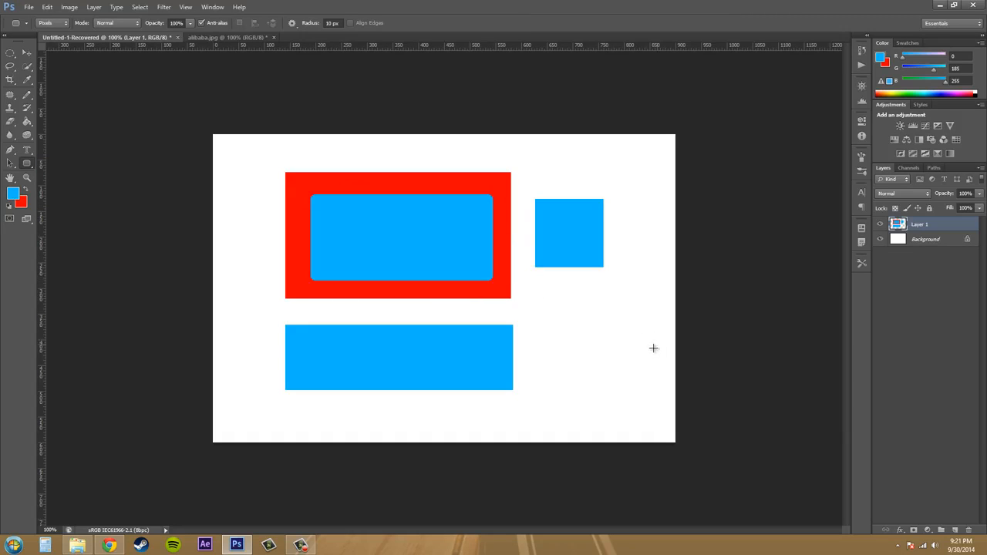
drag(563, 343, 621, 382)
drag(533, 153, 601, 195)
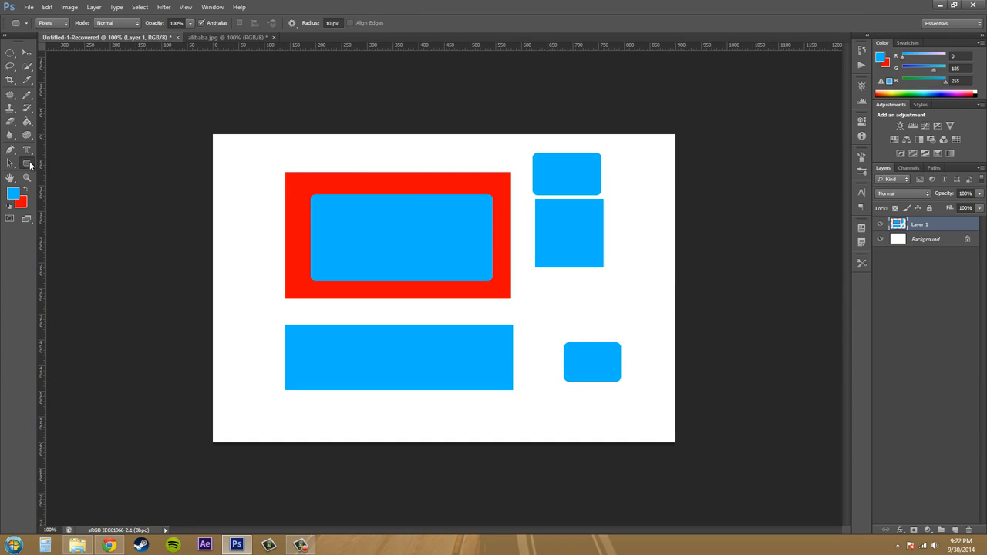
- Switch back to the Rectangle tool and revert to the Untitled-1-Recovered snapshot to clear all drawn shapes
drag(31, 165, 84, 164)
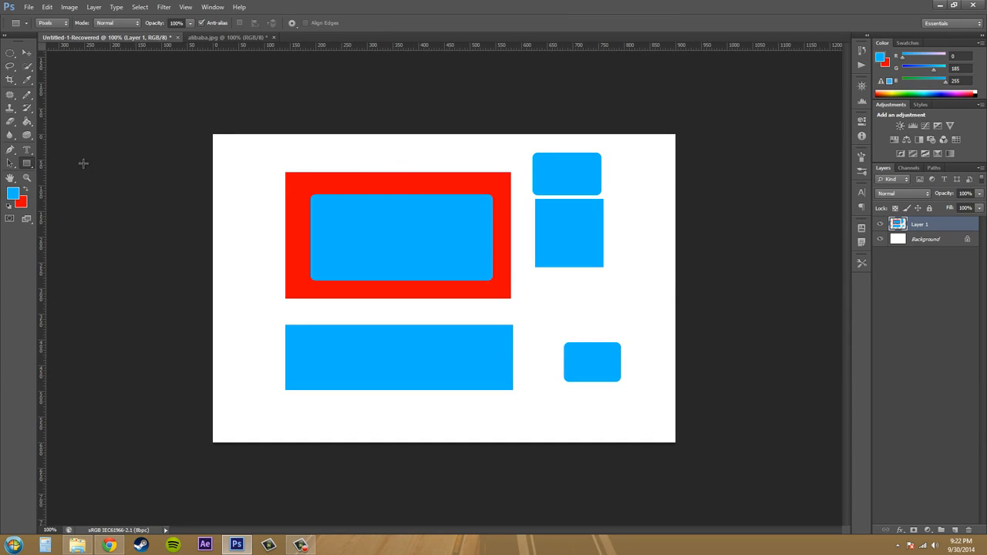
click(862, 51)
click(771, 55)
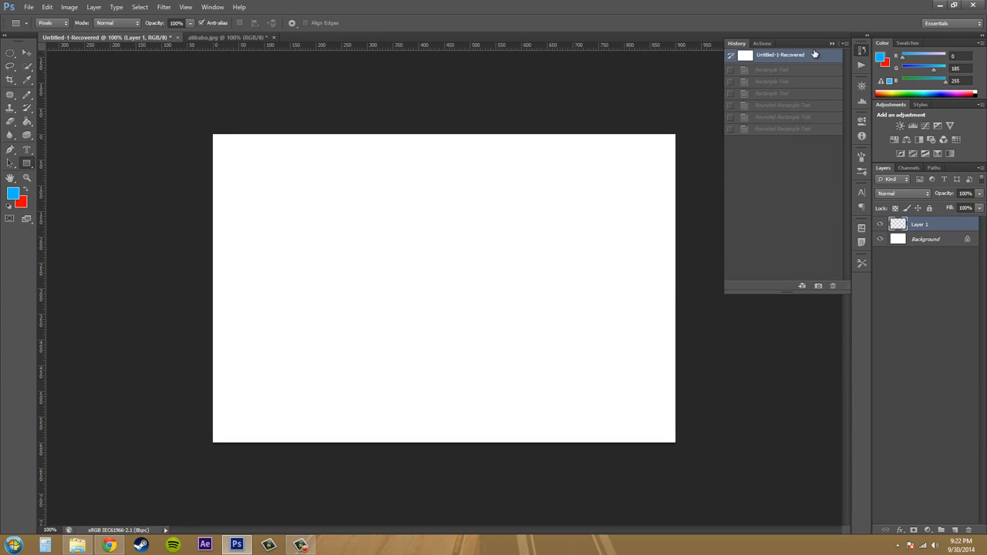
click(830, 44)
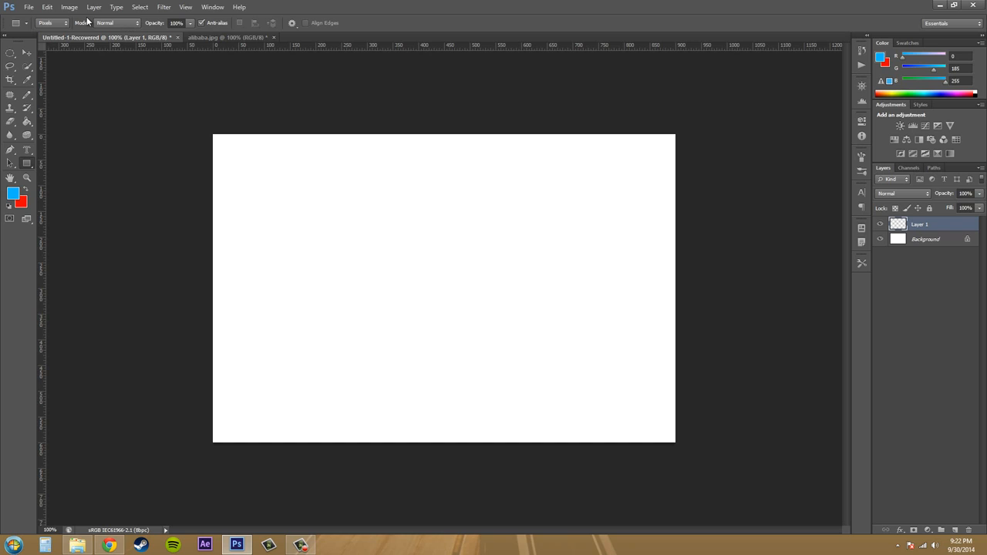
click(128, 27)
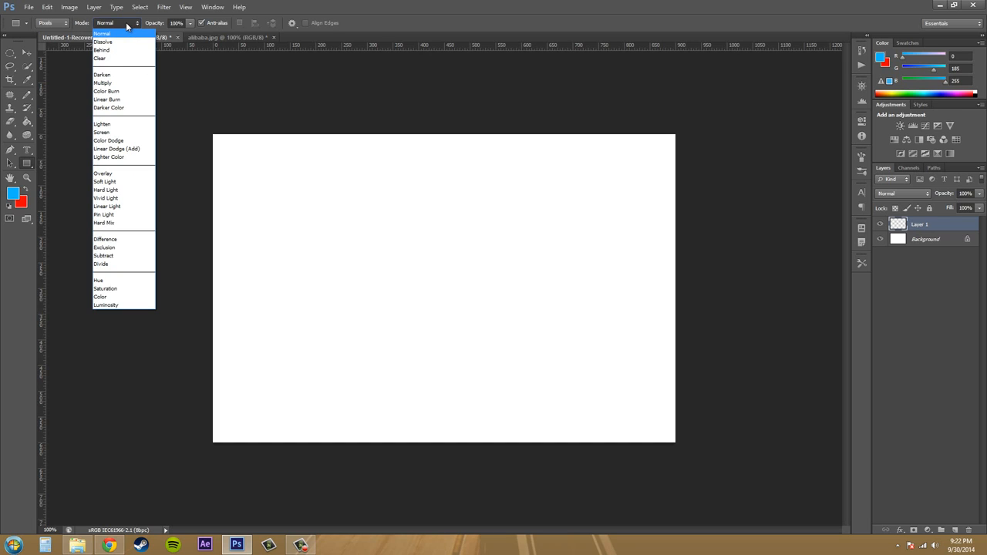
click(126, 26)
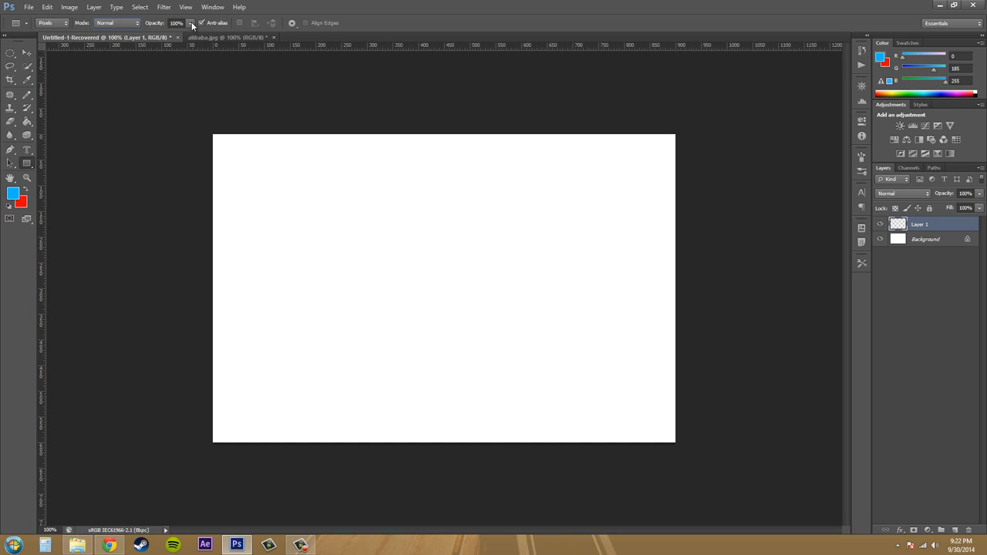
click(193, 26)
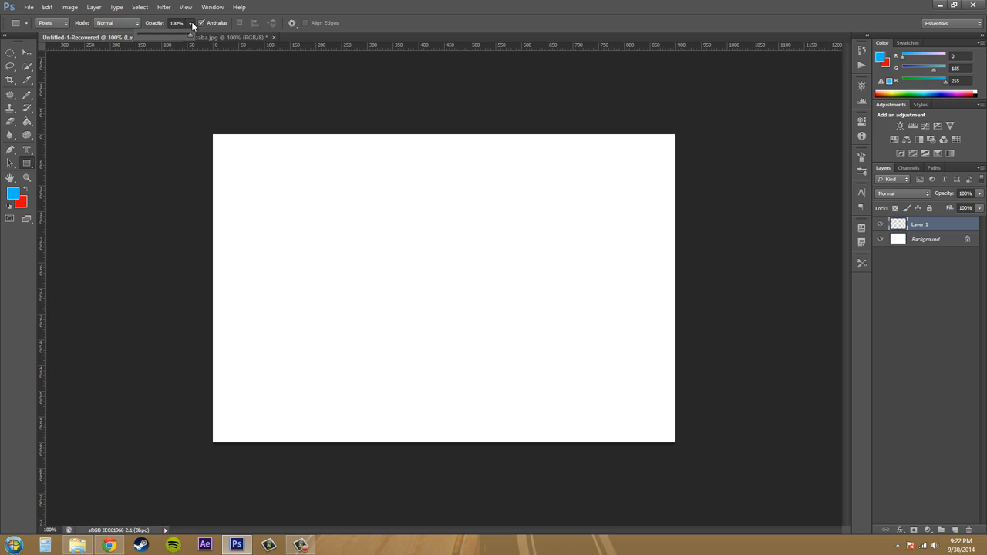
click(414, 30)
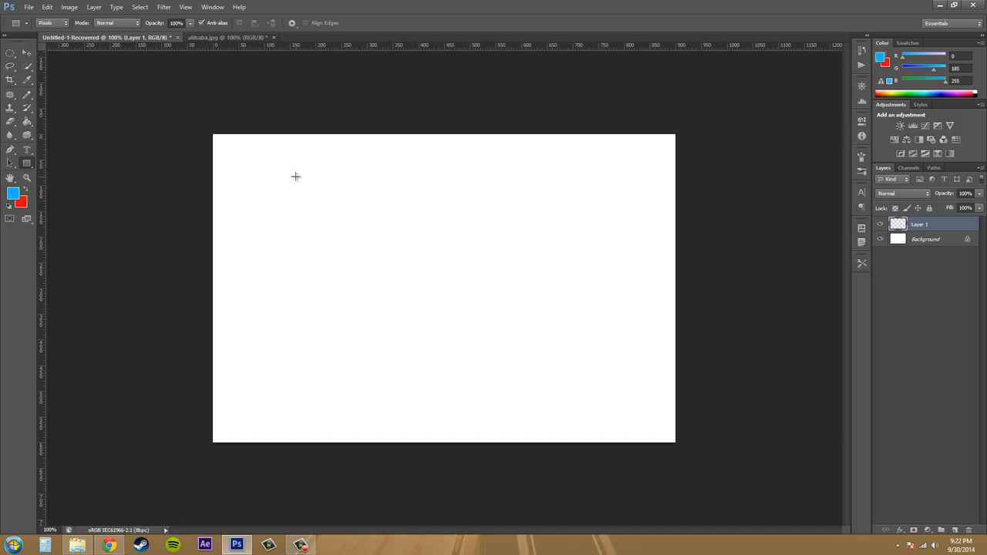
- Draw one blue rectangle with anti-aliasing and a second below it without, then turn anti-aliasing back on
drag(270, 160, 419, 262)
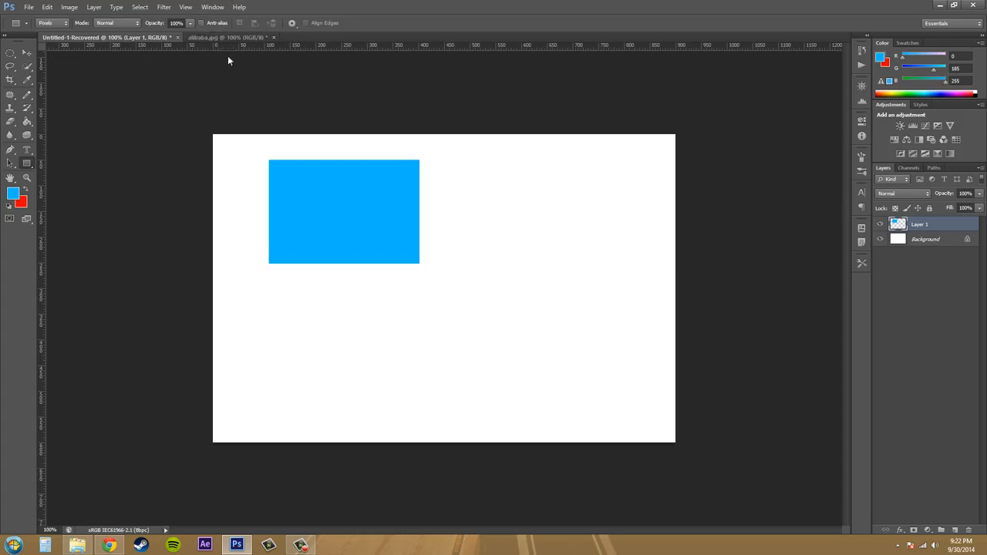
drag(269, 289, 426, 377)
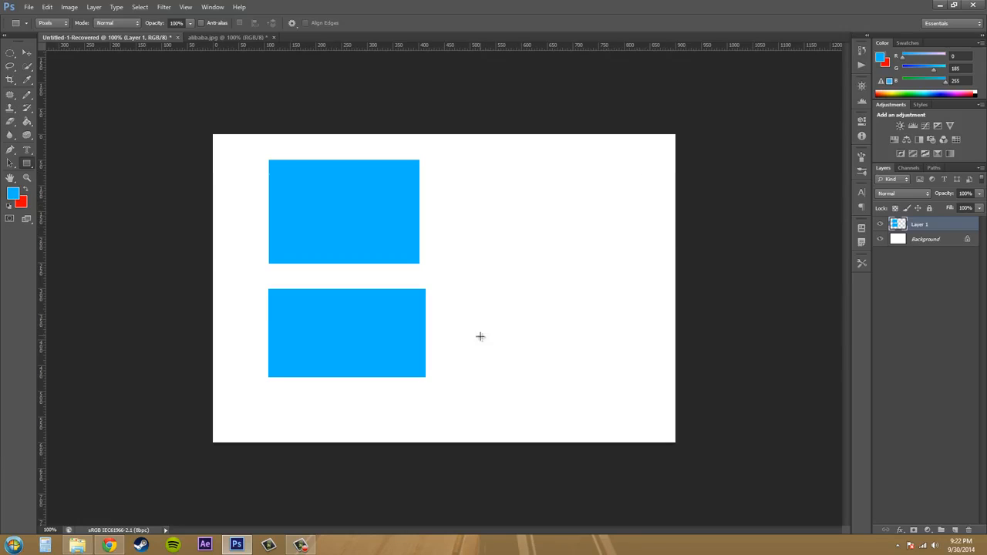
click(202, 24)
- Draw a small unconstrained rectangle to the right of the large ones, then constrain the tool to Square and draw a square below it
click(293, 25)
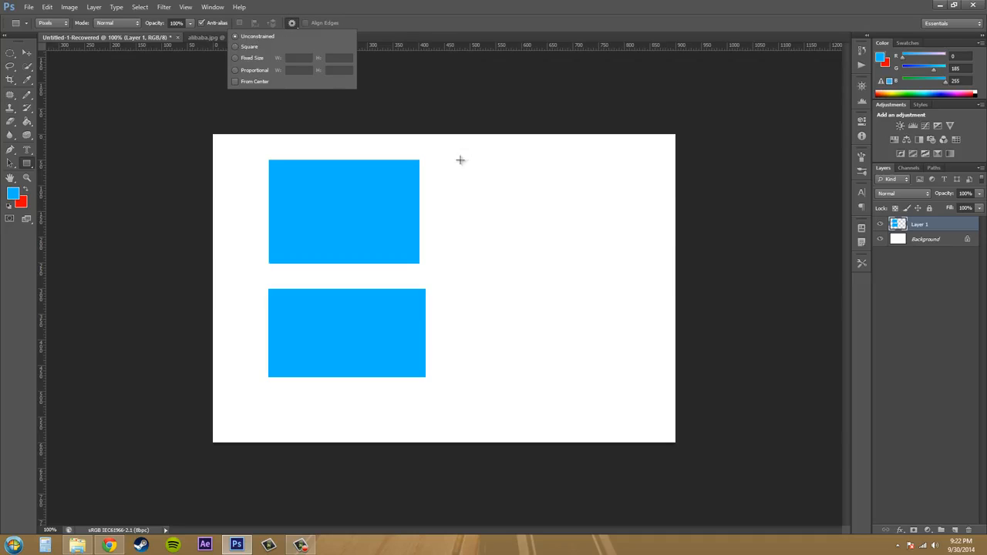
drag(471, 156, 494, 173)
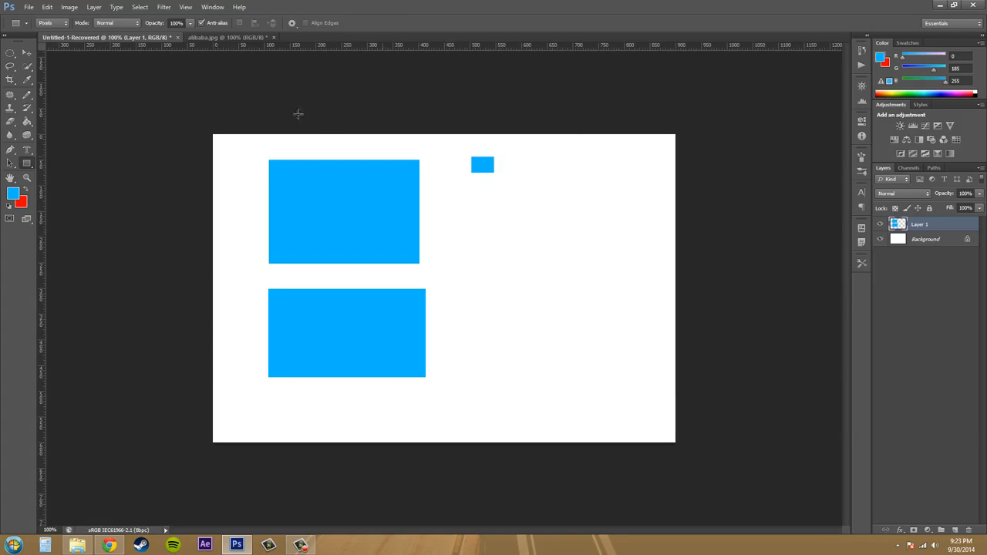
click(291, 24)
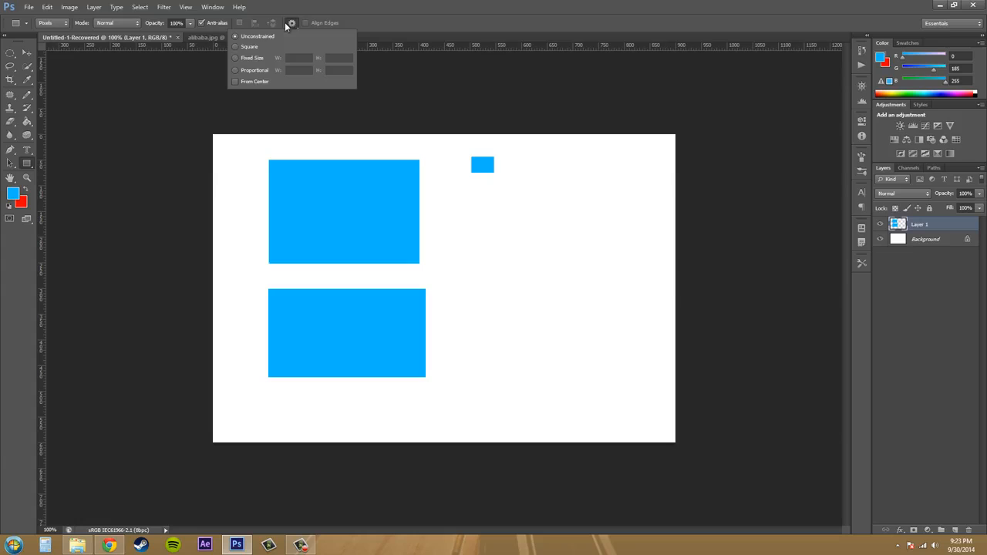
click(247, 48)
drag(448, 208, 547, 236)
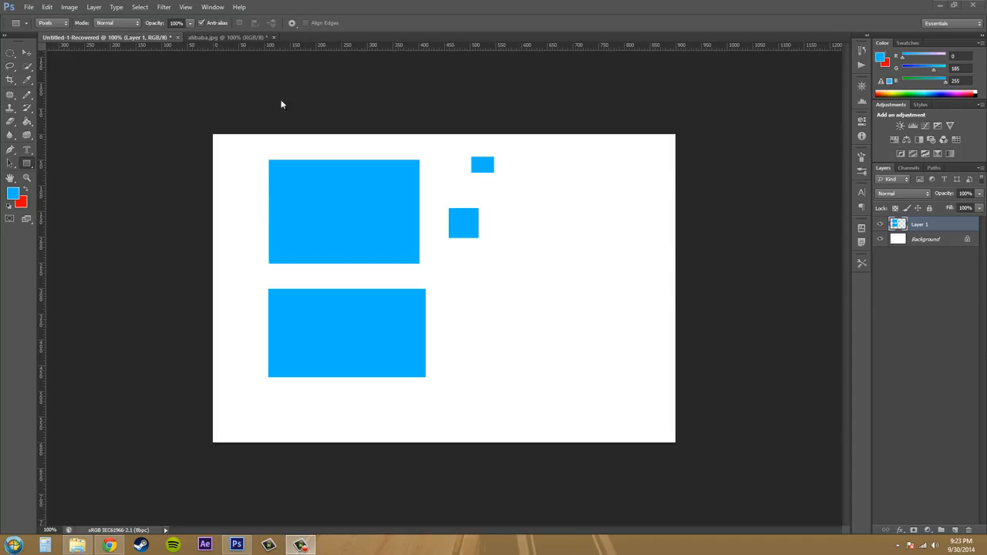
- Set the Rectangle tool to Fixed Size with a width of 500 px and place a rectangle over the canvas's right part
click(292, 23)
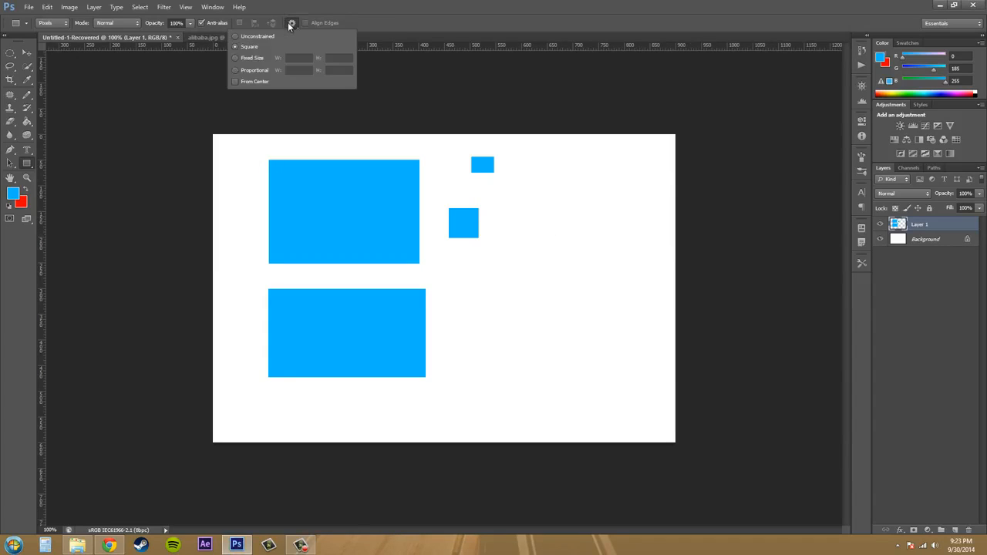
click(234, 59)
text(500)
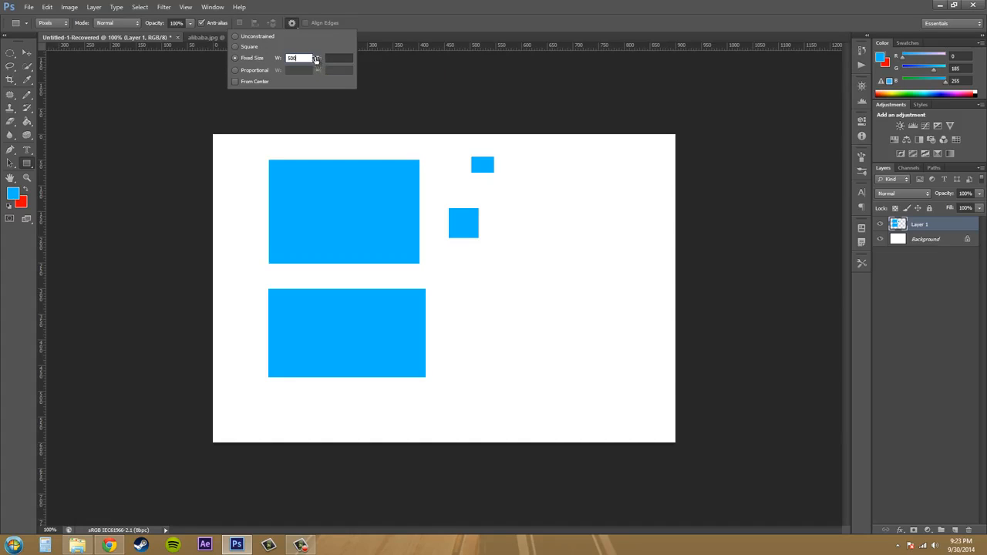
click(350, 58)
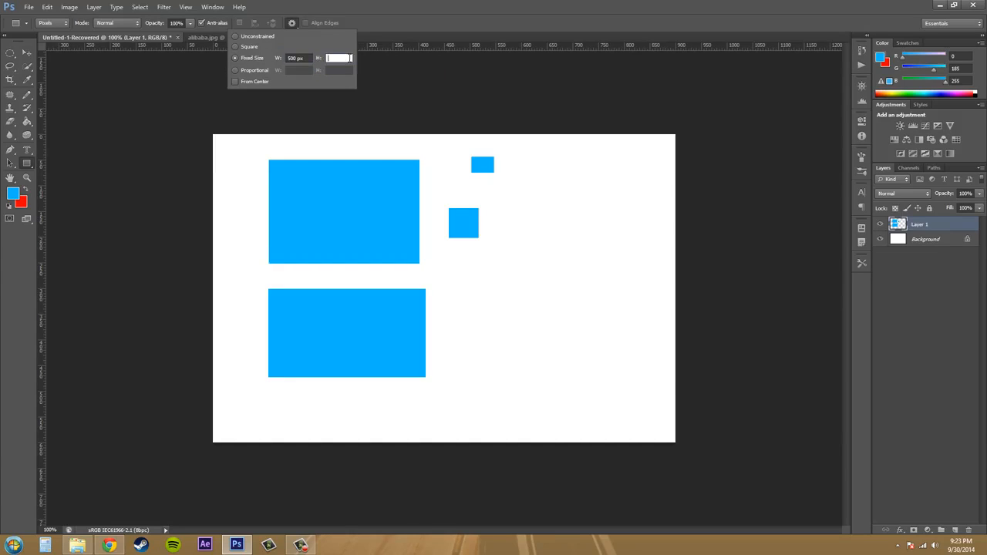
click(505, 324)
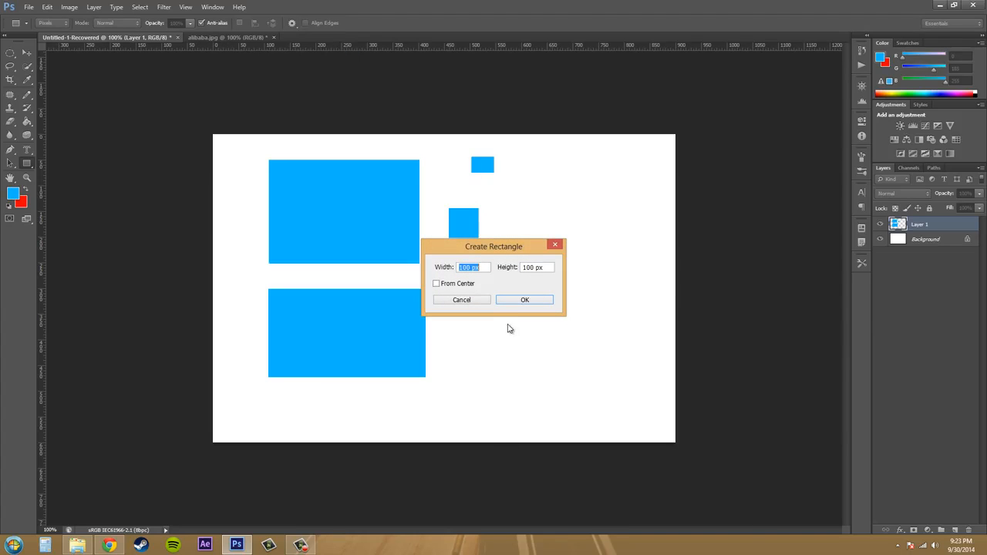
click(467, 300)
drag(509, 314, 396, 117)
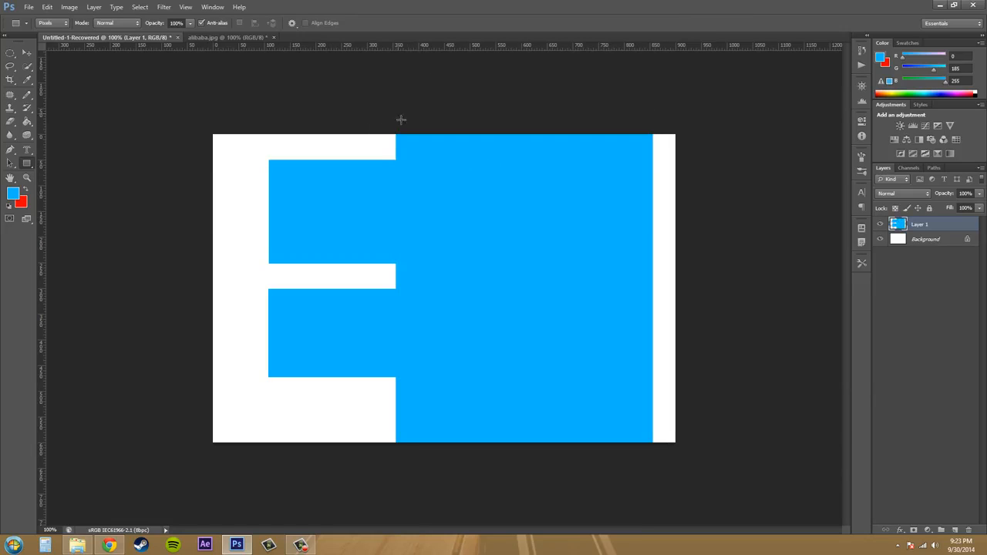
- Swap the foreground colour to red and place a 100 × 100 px rectangle inside the large blue one
click(459, 276)
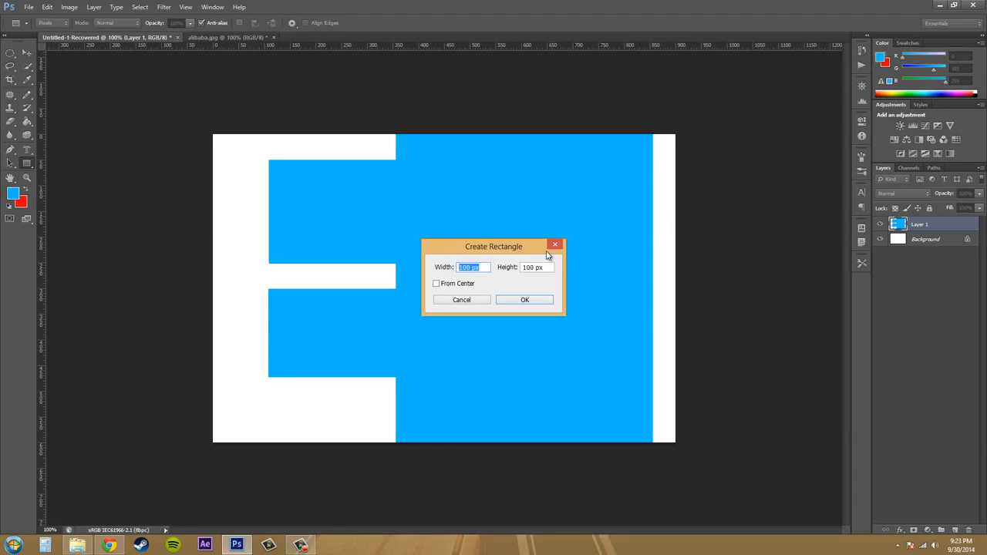
click(486, 302)
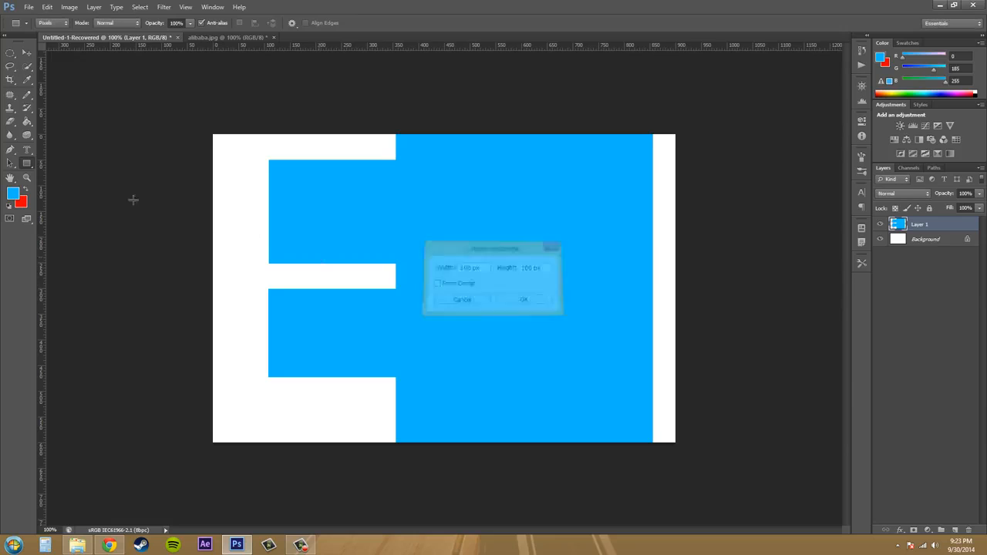
click(26, 190)
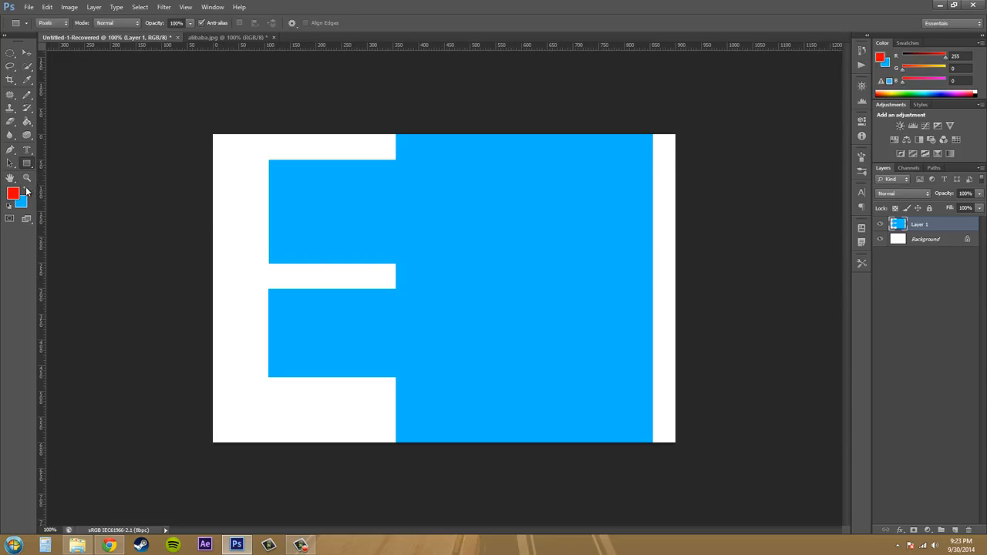
click(505, 262)
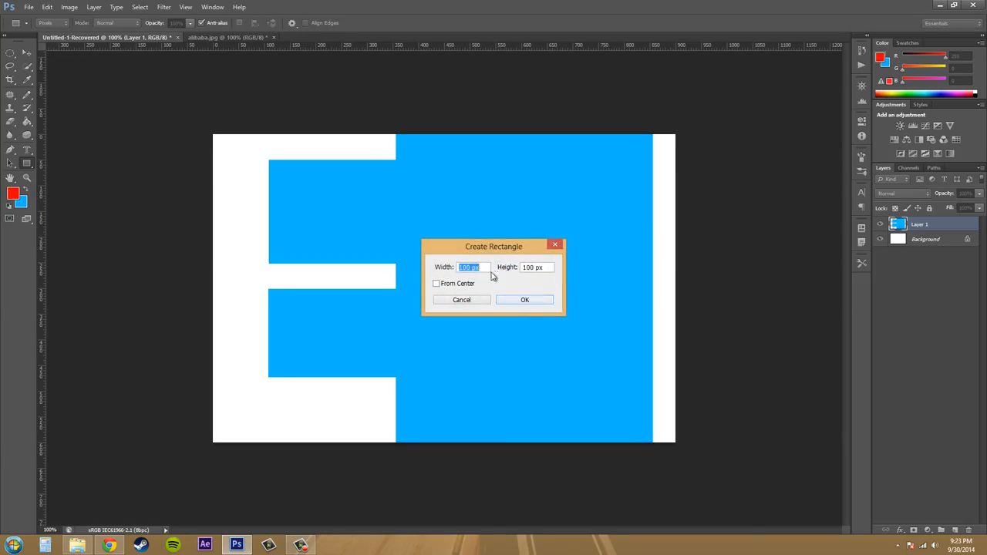
click(523, 301)
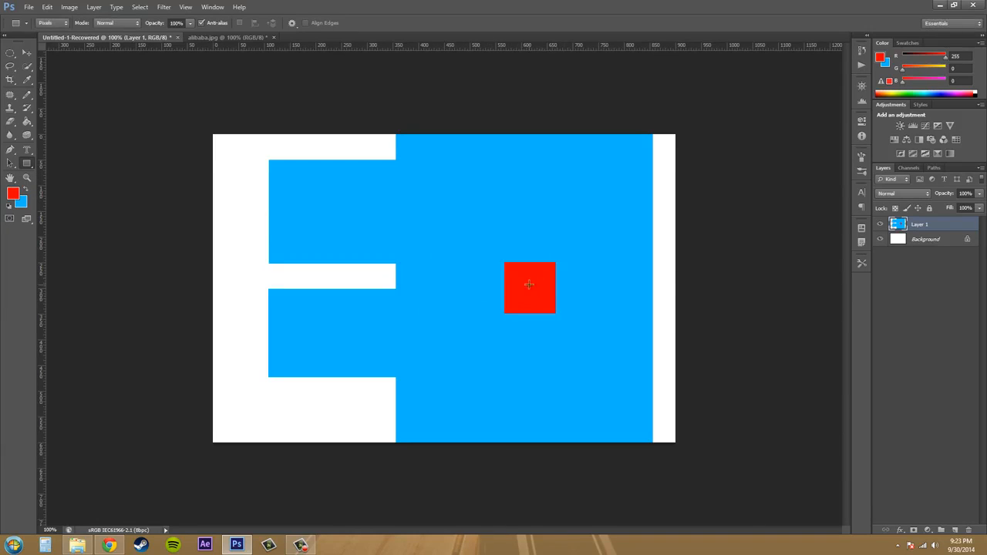
- Place a red Fixed Size rectangle of 500 × 700 px over the canvas's left part
click(294, 23)
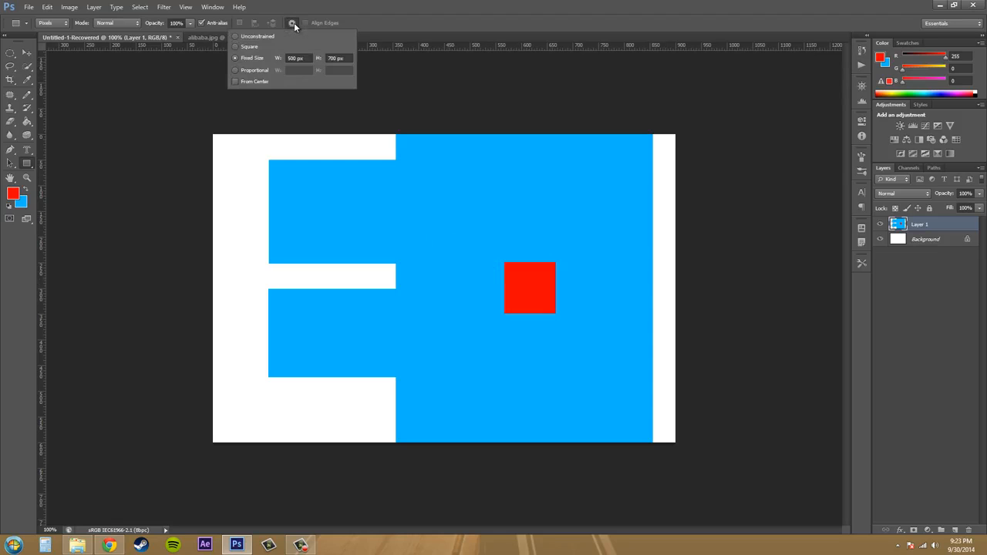
click(488, 228)
click(513, 301)
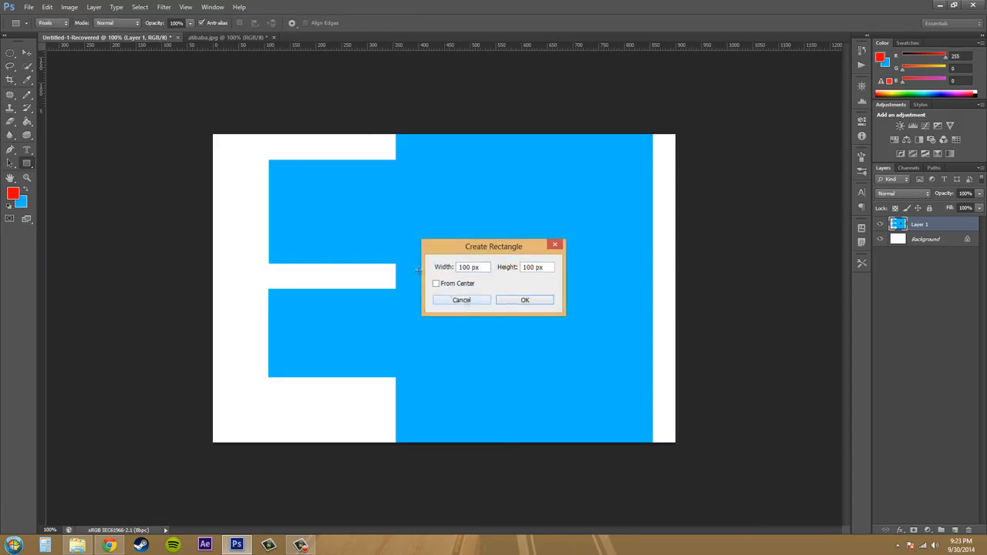
drag(355, 176, 228, 114)
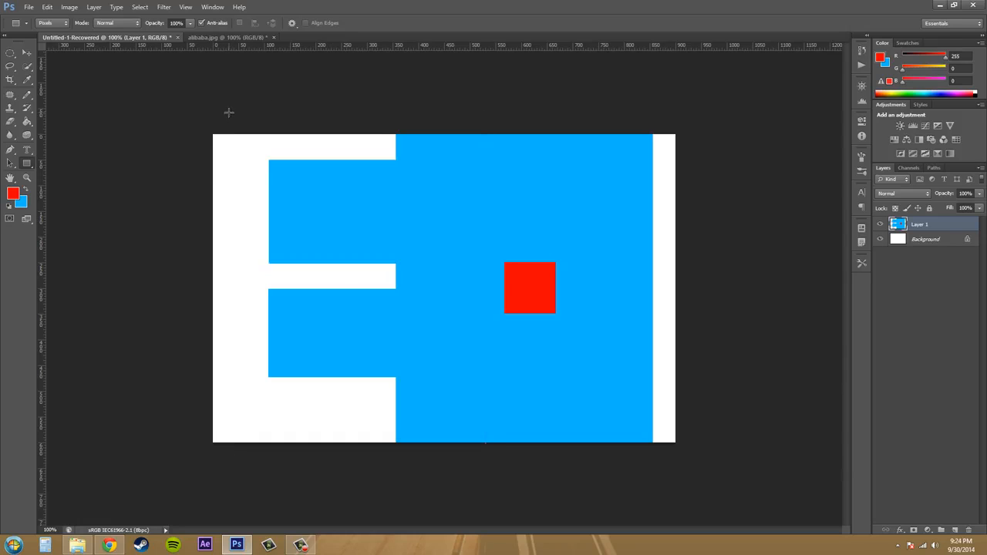
- Constrain the Rectangle tool to Proportional with a relative width of 2 and height of 1
click(291, 23)
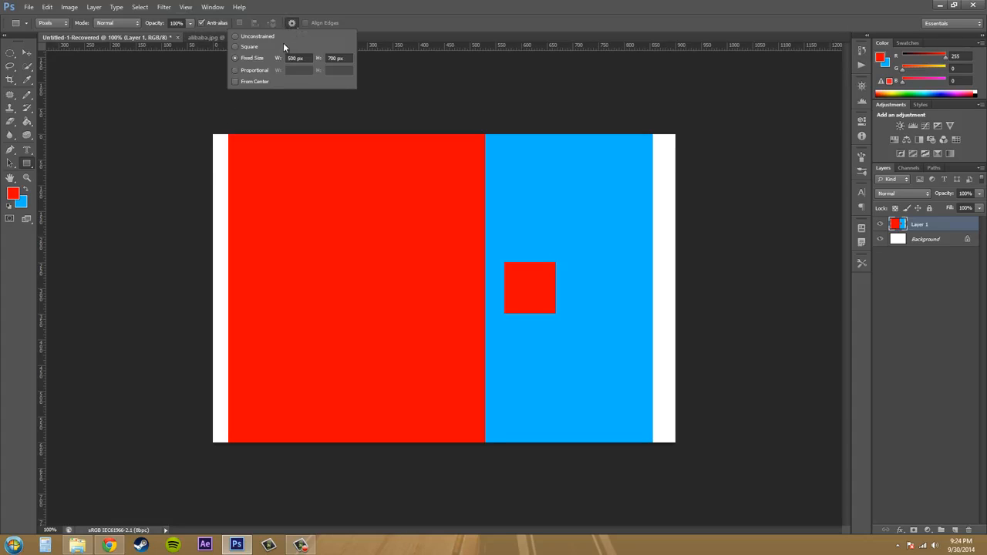
click(236, 71)
key(Return)
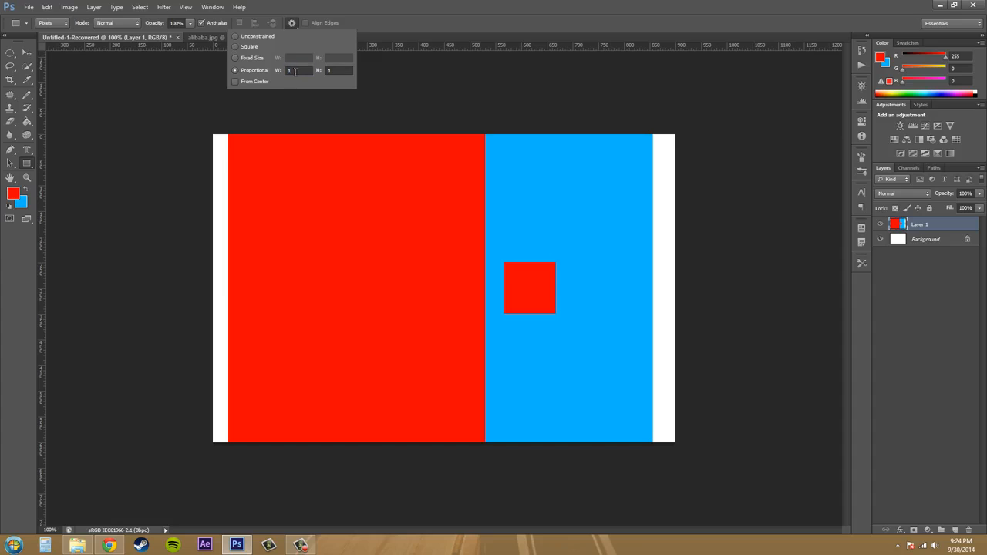
click(296, 71)
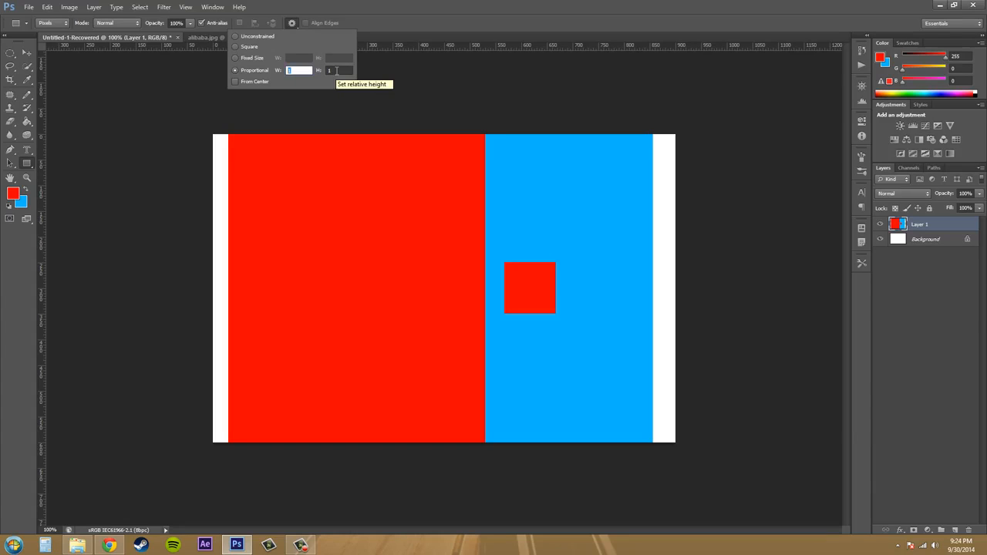
text(2)
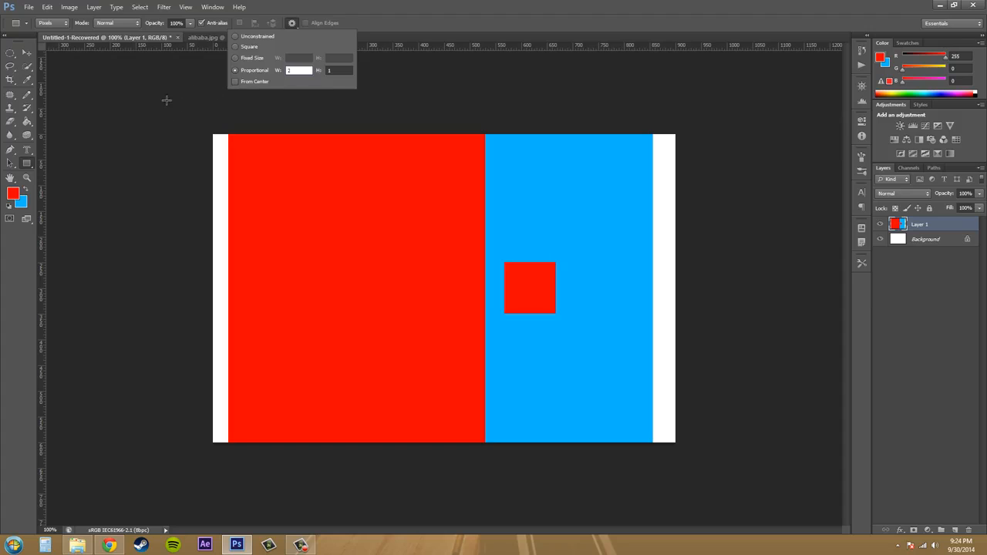
click(394, 216)
click(480, 303)
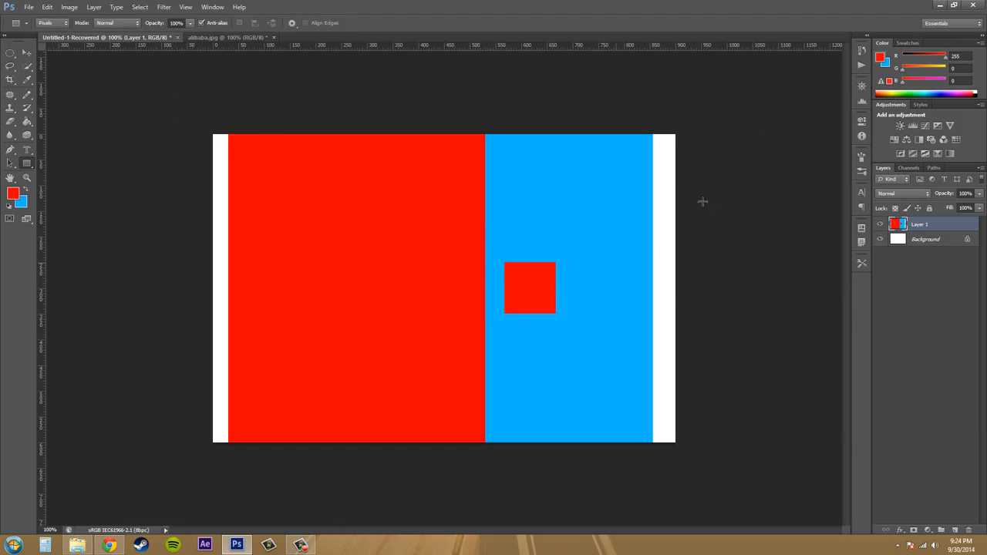
- Revert to the Untitled-1-Recovered snapshot and draw a red 2:1 rectangle near the middle of the canvas
click(861, 51)
click(786, 57)
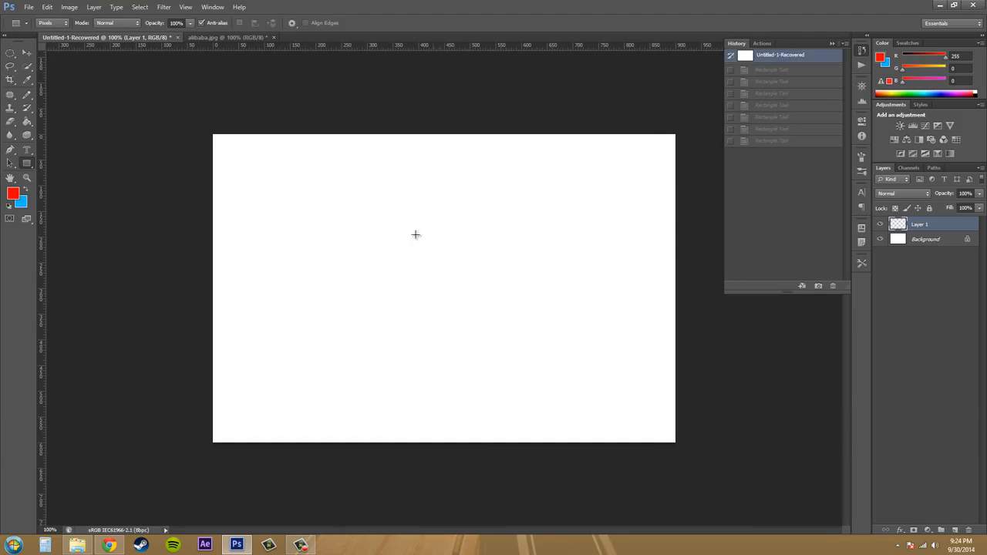
drag(330, 225, 486, 326)
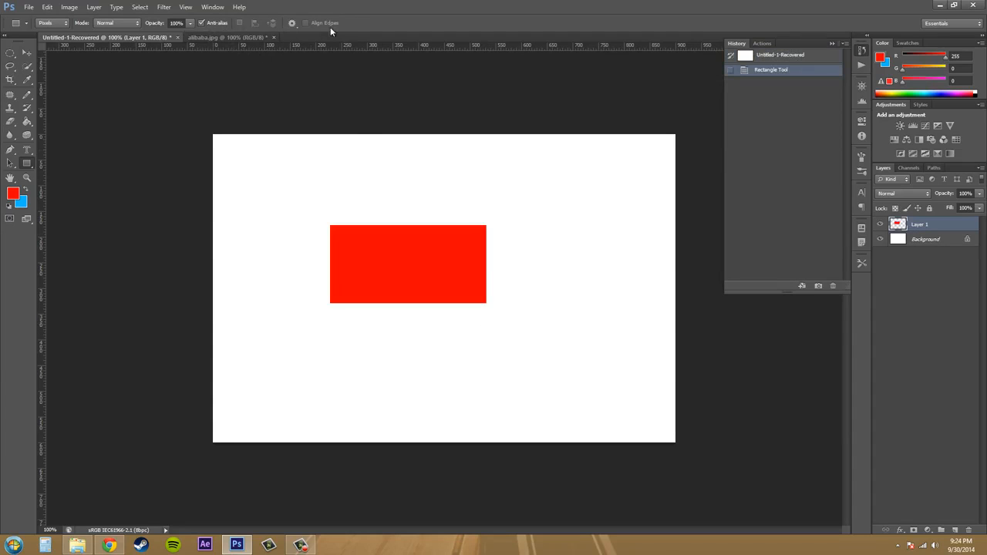
- Set the relative width to 5 and draw a 5:1 rectangle above the existing one
click(292, 23)
click(301, 70)
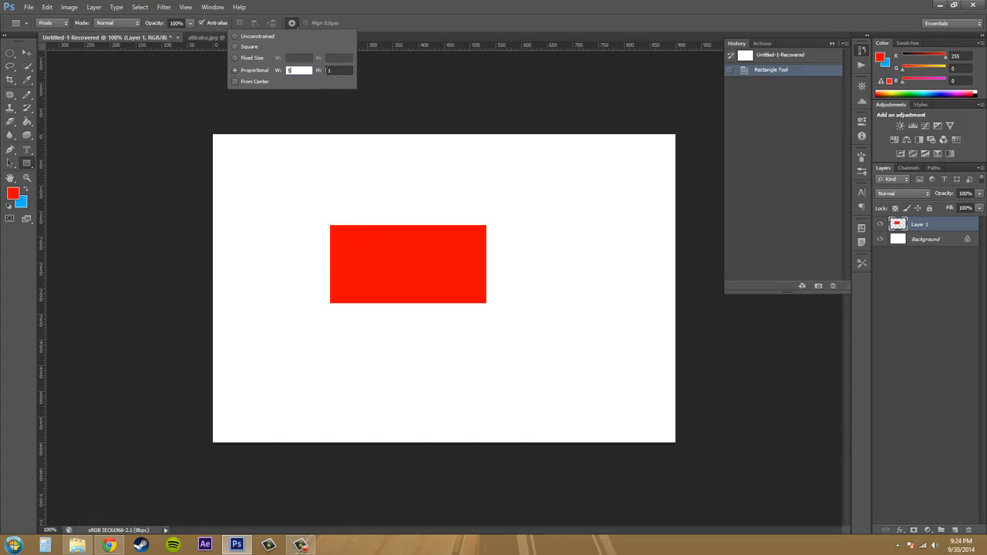
drag(331, 167, 508, 216)
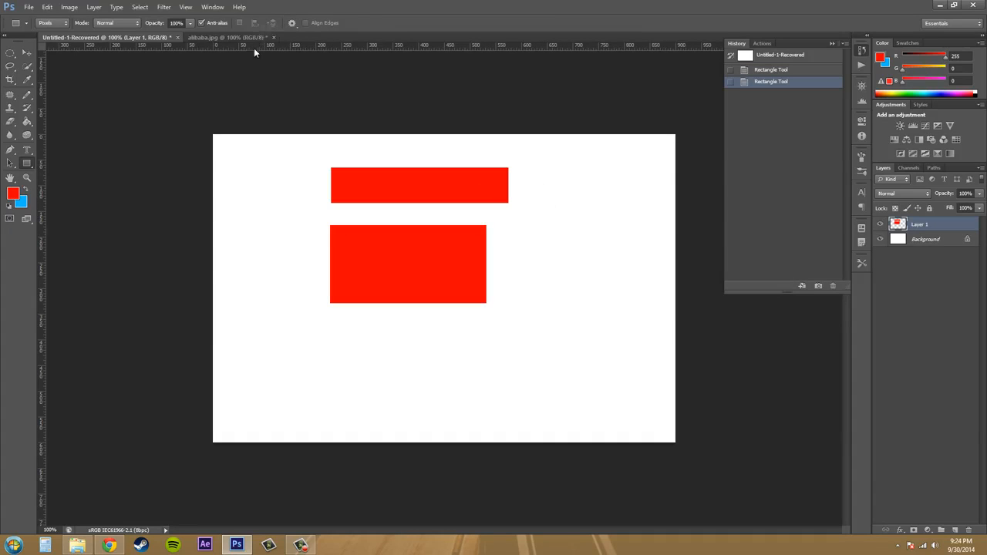
- Set the Rectangle tool to Unconstrained and From Center, and draw a small rectangle outward from its centre below the others
click(291, 22)
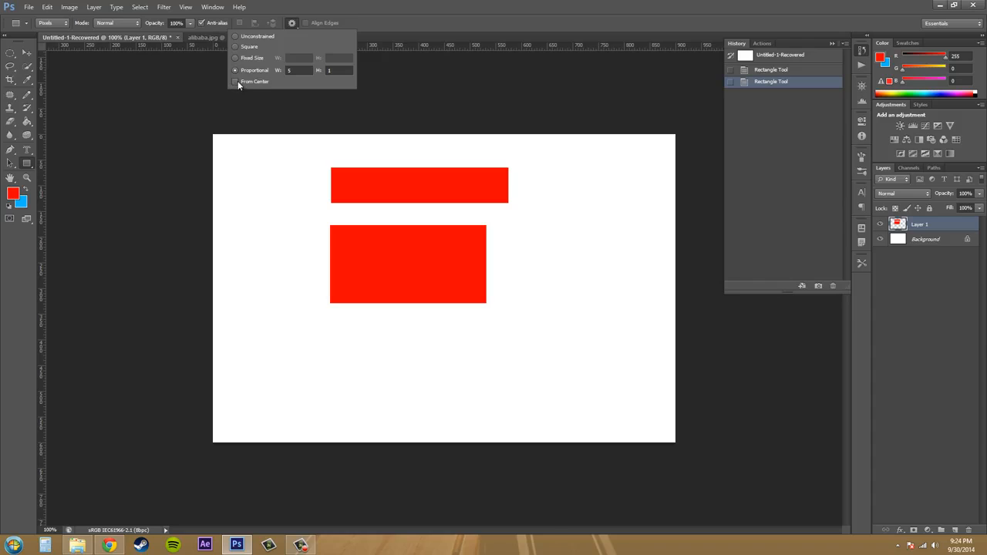
click(234, 35)
click(493, 371)
drag(492, 369, 554, 392)
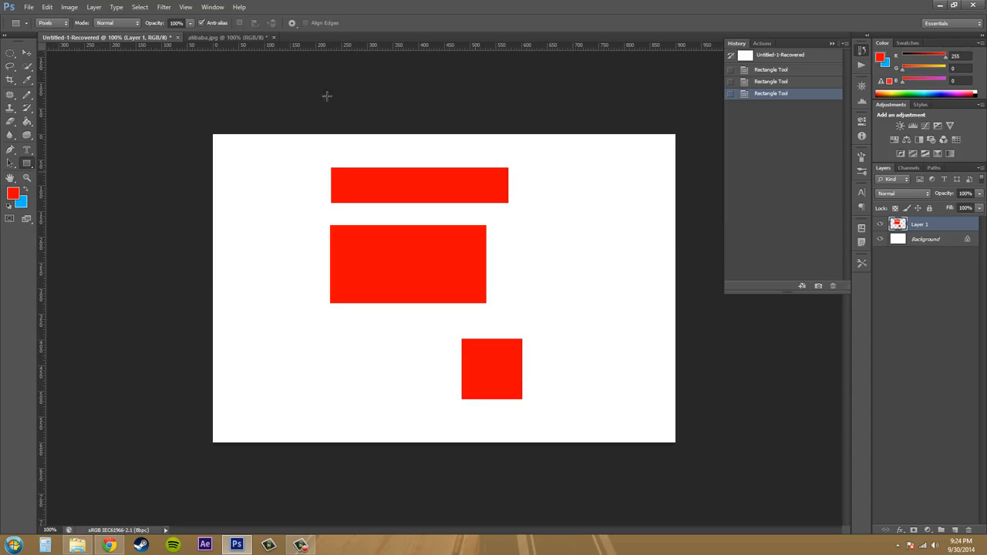
- Turn off From Center and draw an unconstrained rectangle corner to corner, right of the small one
click(293, 24)
click(260, 38)
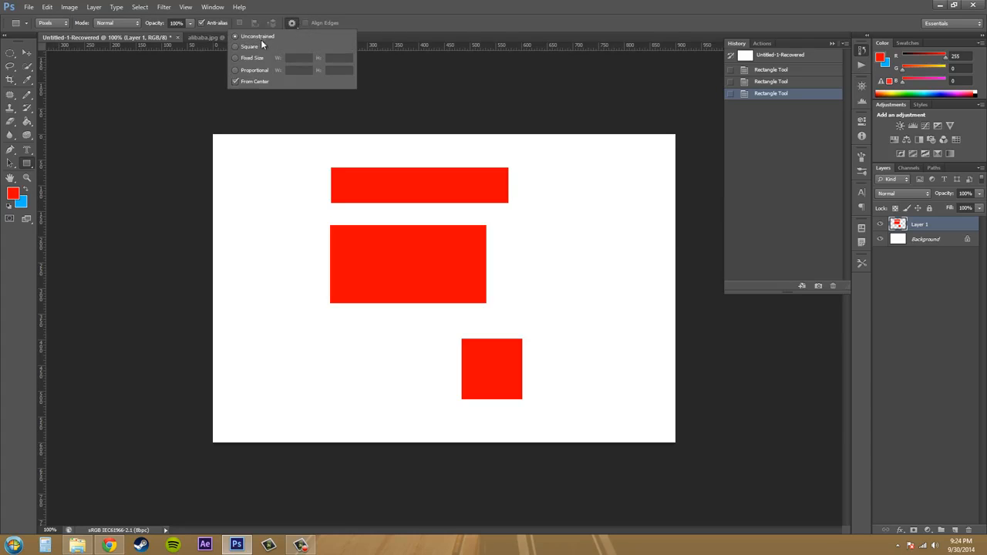
click(252, 81)
click(560, 350)
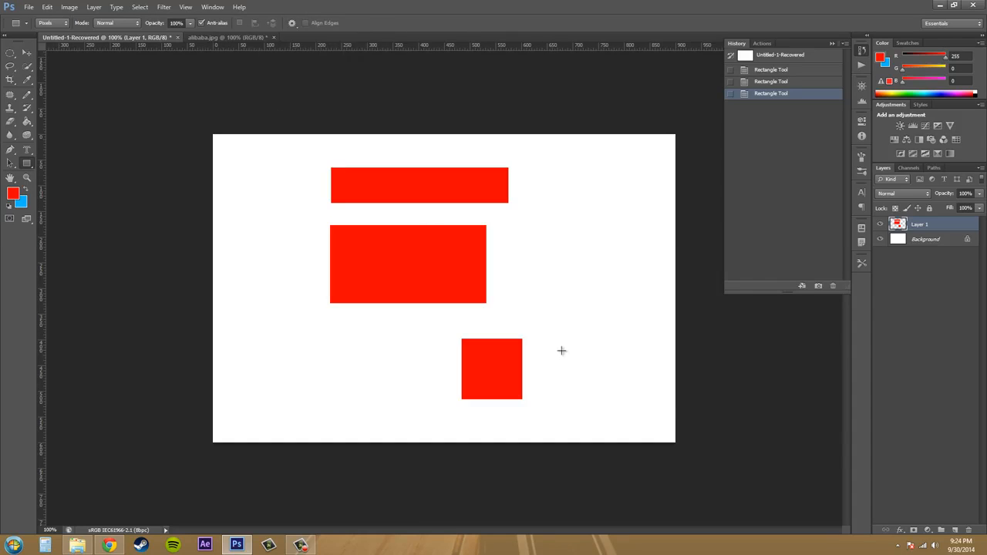
drag(561, 350, 617, 411)
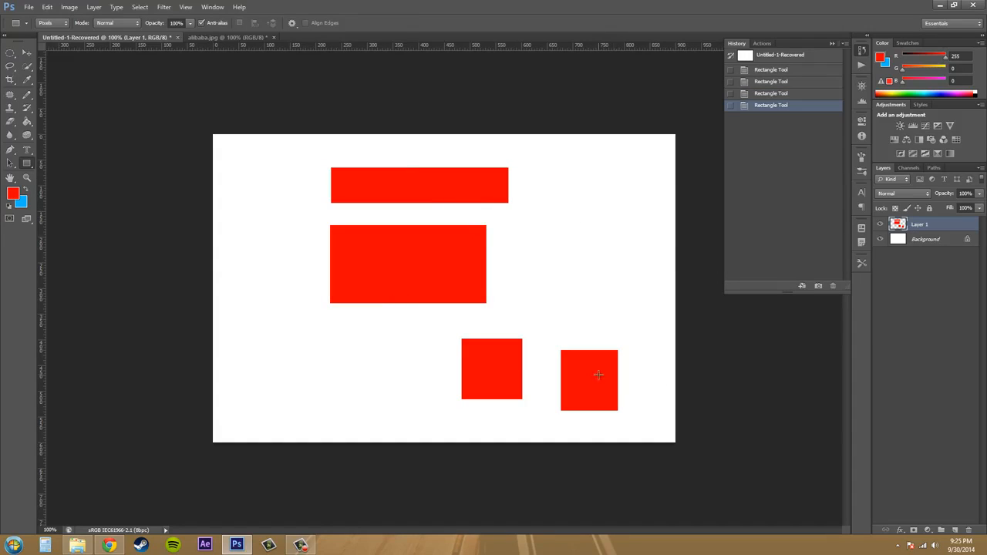
- Switch the tool mode to Shape and draw a red-outlined rectangle of about 237 × 145 px at the canvas's lower left
click(293, 23)
click(279, 47)
click(52, 26)
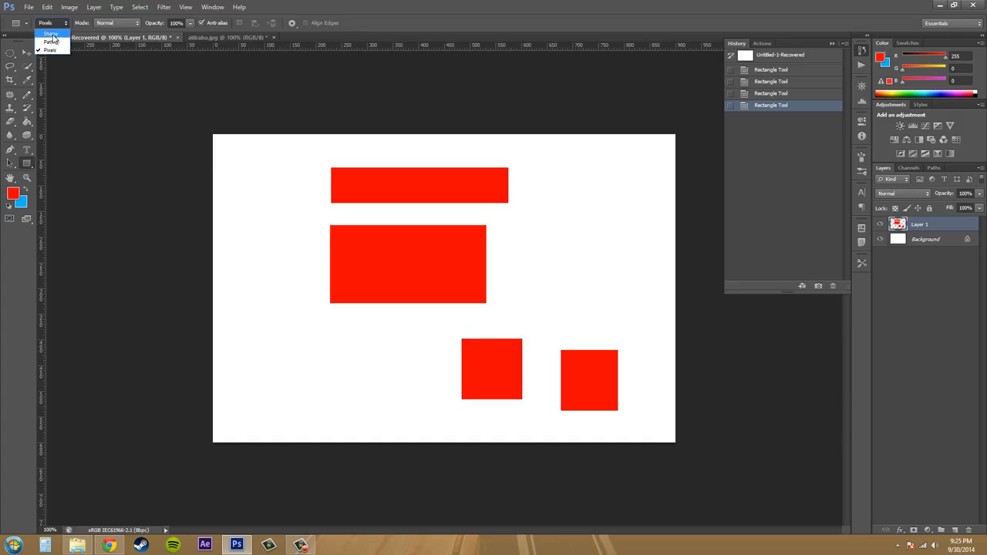
click(51, 35)
drag(245, 334, 367, 409)
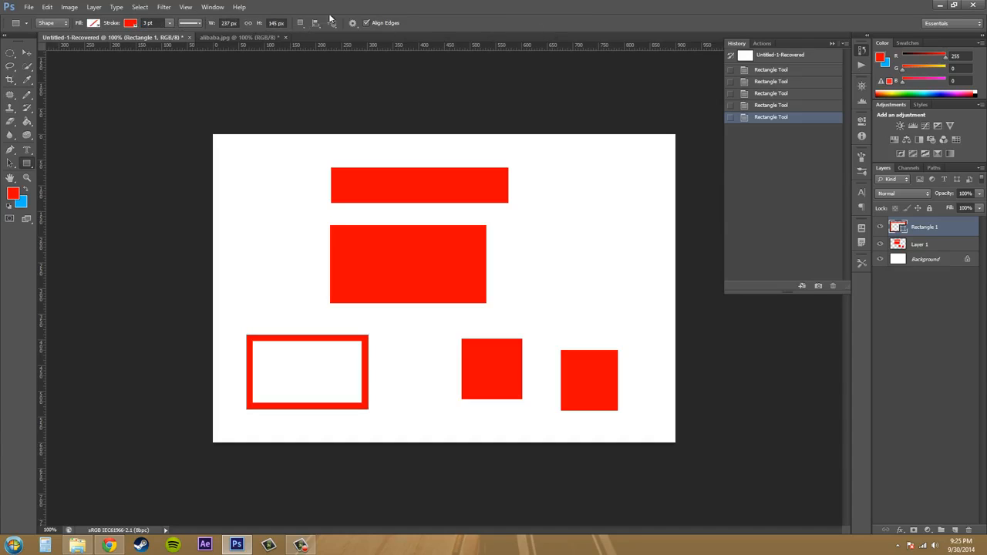
- Switch the tool mode to Path and draw a tall rectangular path left of the 2:1 rectangle
click(56, 24)
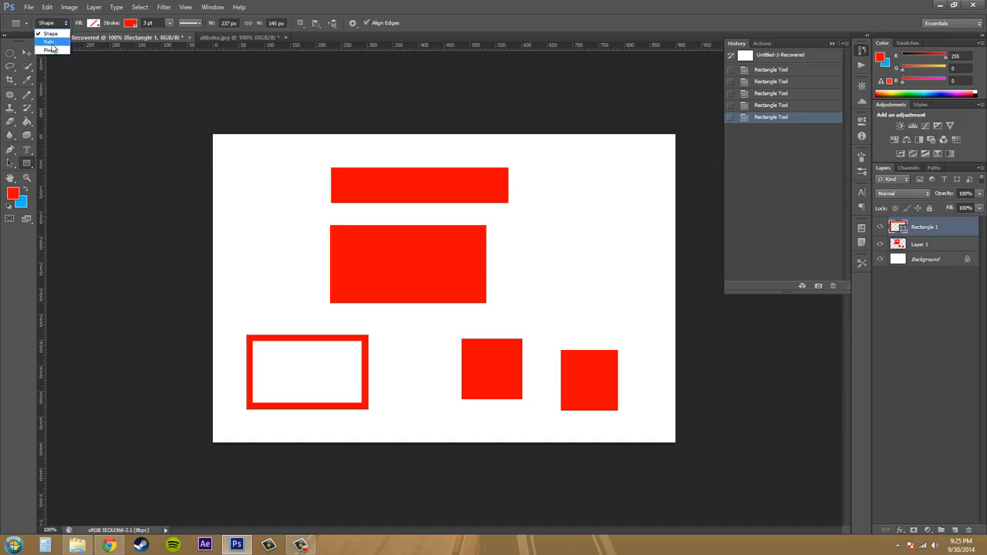
click(51, 42)
drag(251, 183, 308, 276)
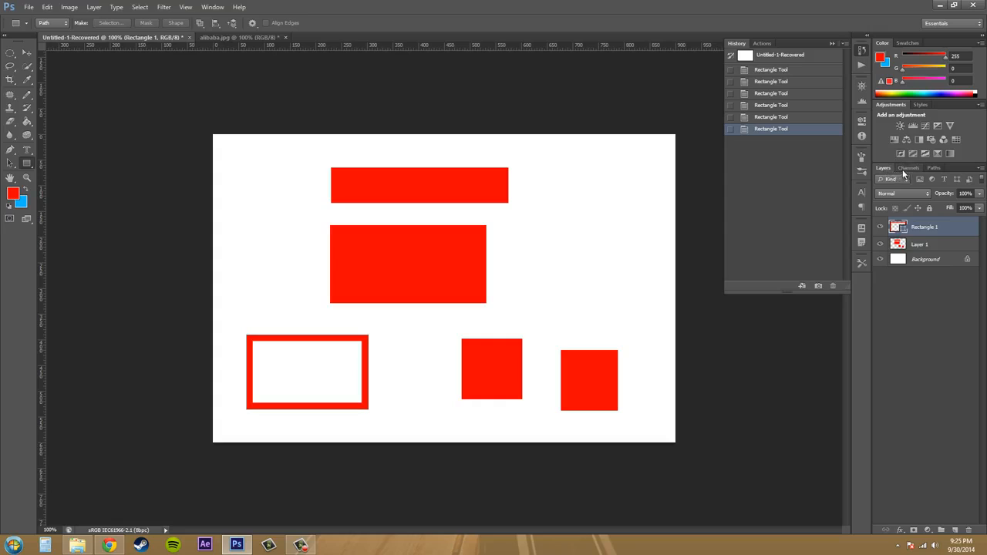
- Compare the Work Path with the Rectangle 1 Shape Path, leave Work Path selected and return to the layer list
click(930, 169)
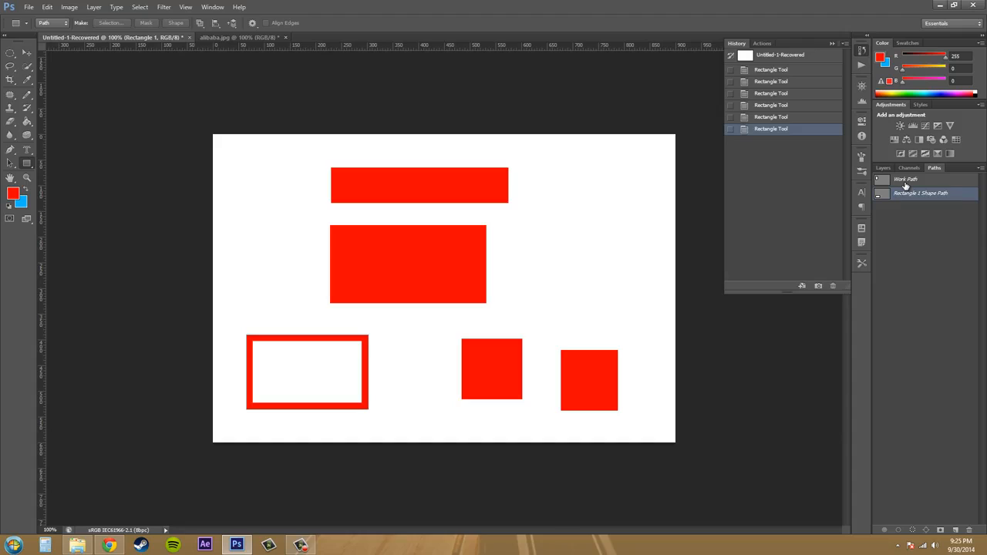
click(906, 185)
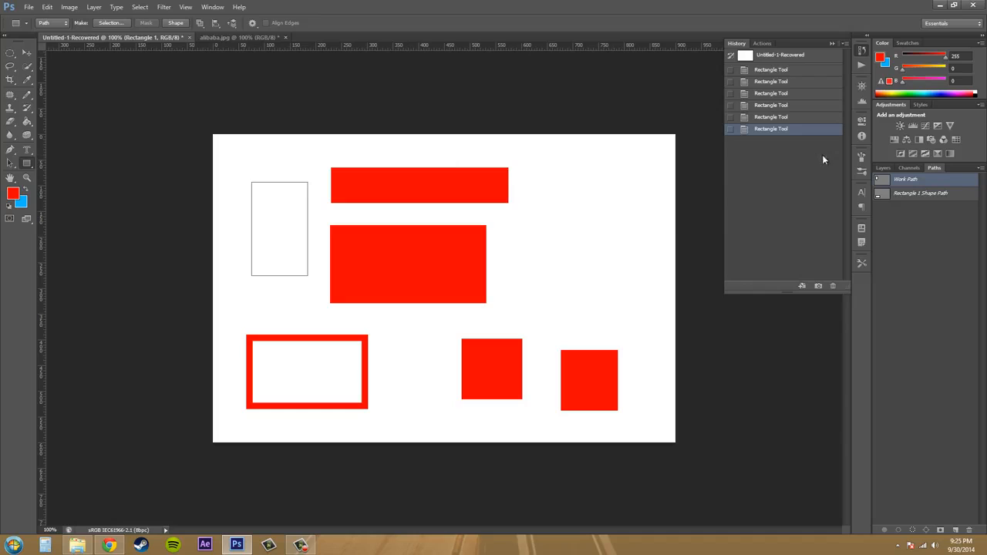
click(937, 199)
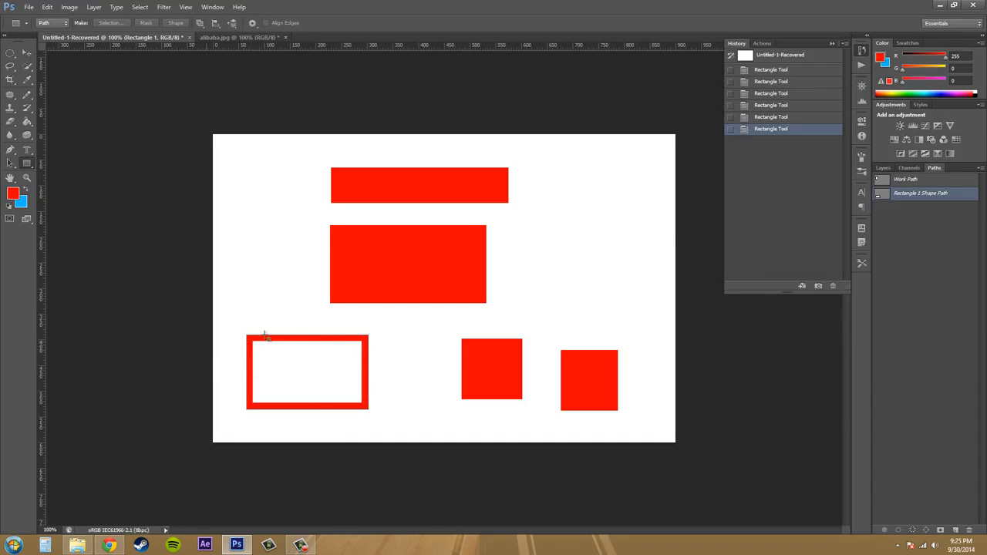
click(902, 181)
click(886, 169)
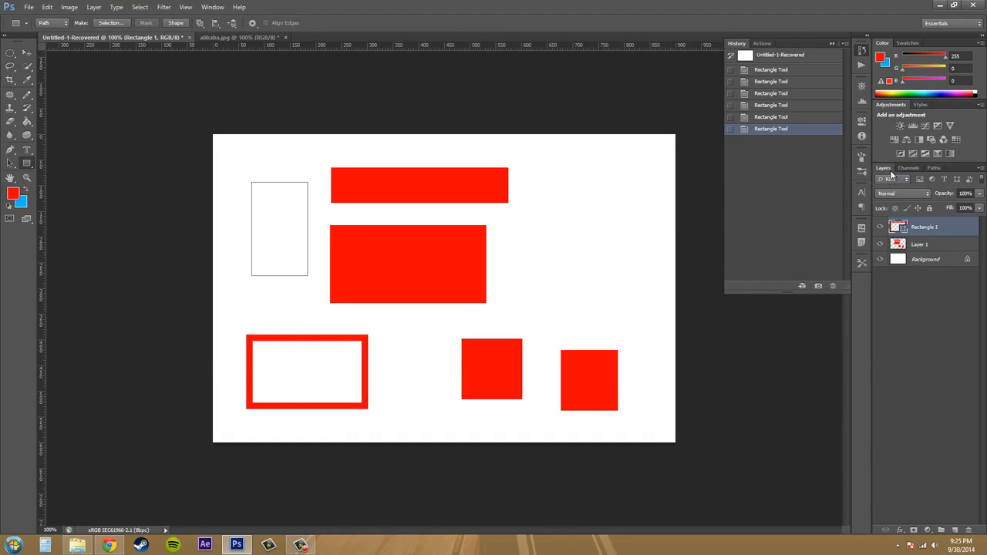